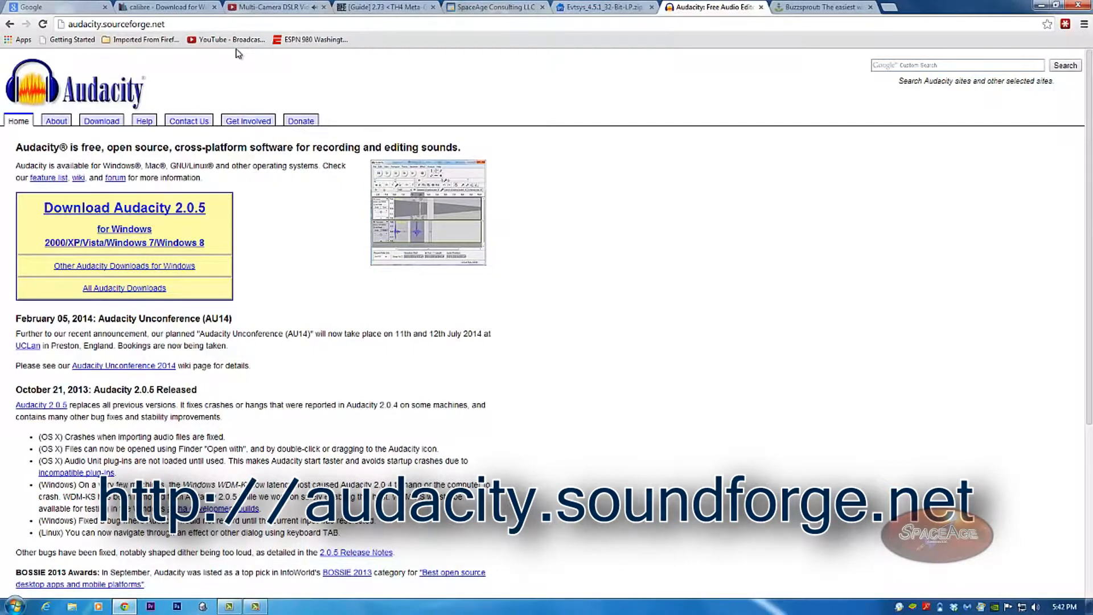
Start the Audacity 2.0.5 download, cancel the save, and close the Multi-Camera DSLR page.
click(171, 211)
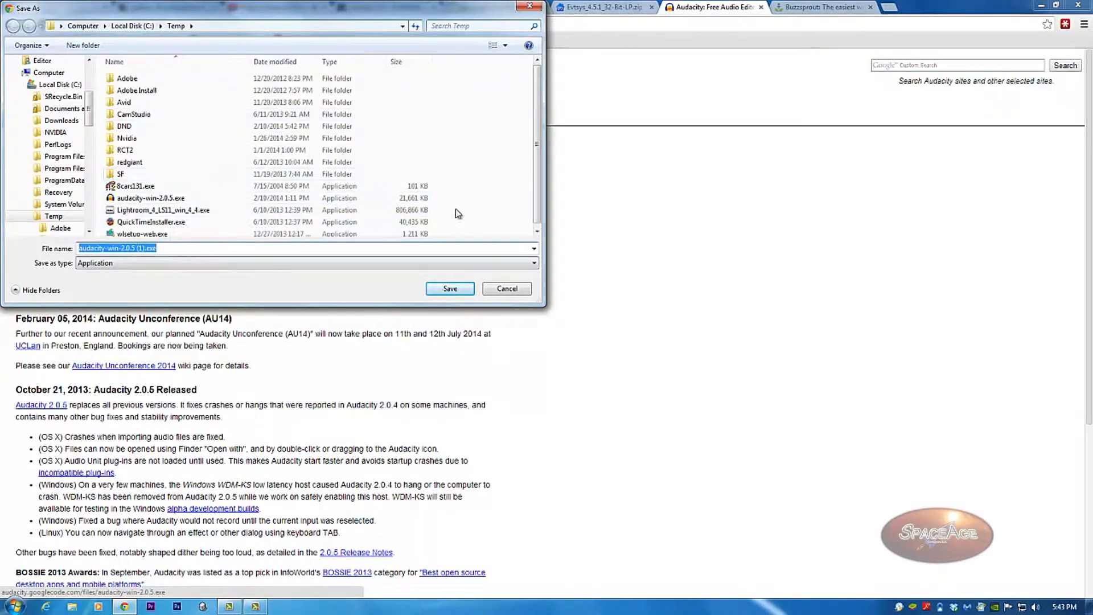
drag(421, 11, 590, 134)
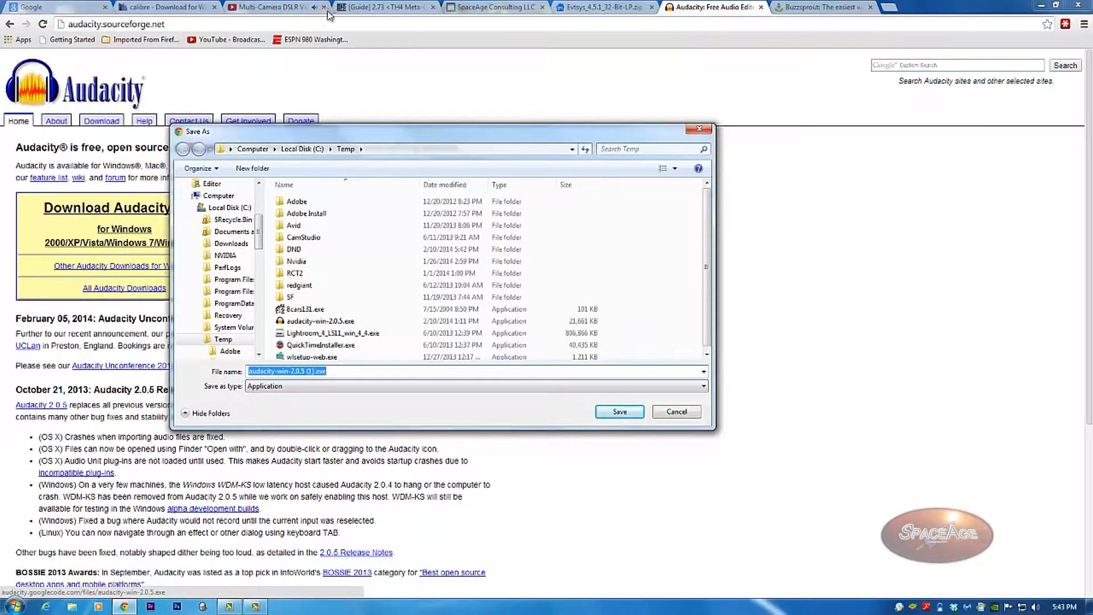
click(677, 411)
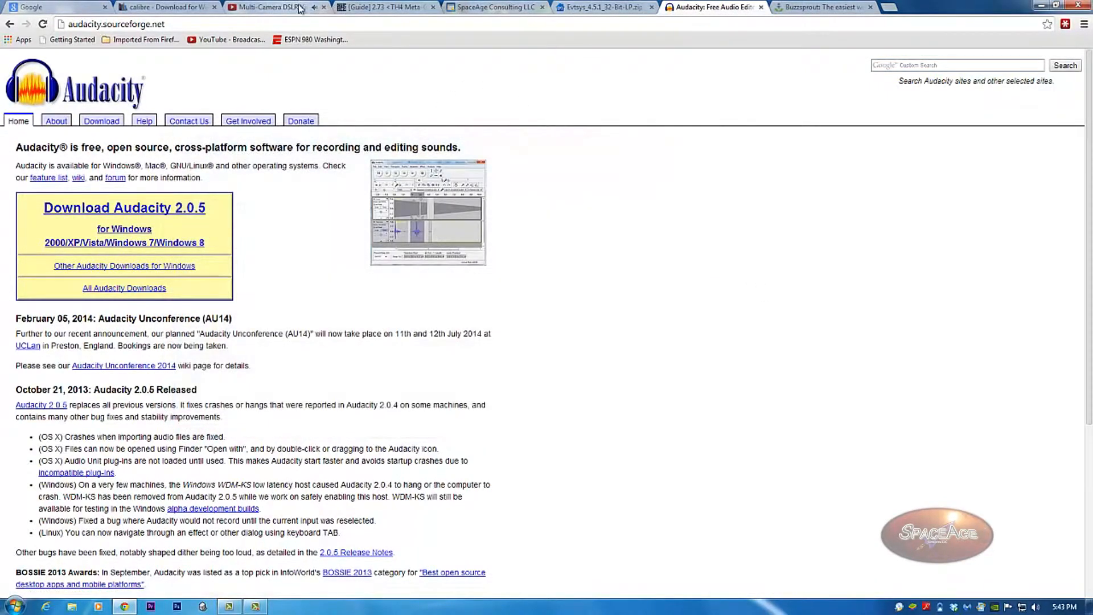
click(323, 7)
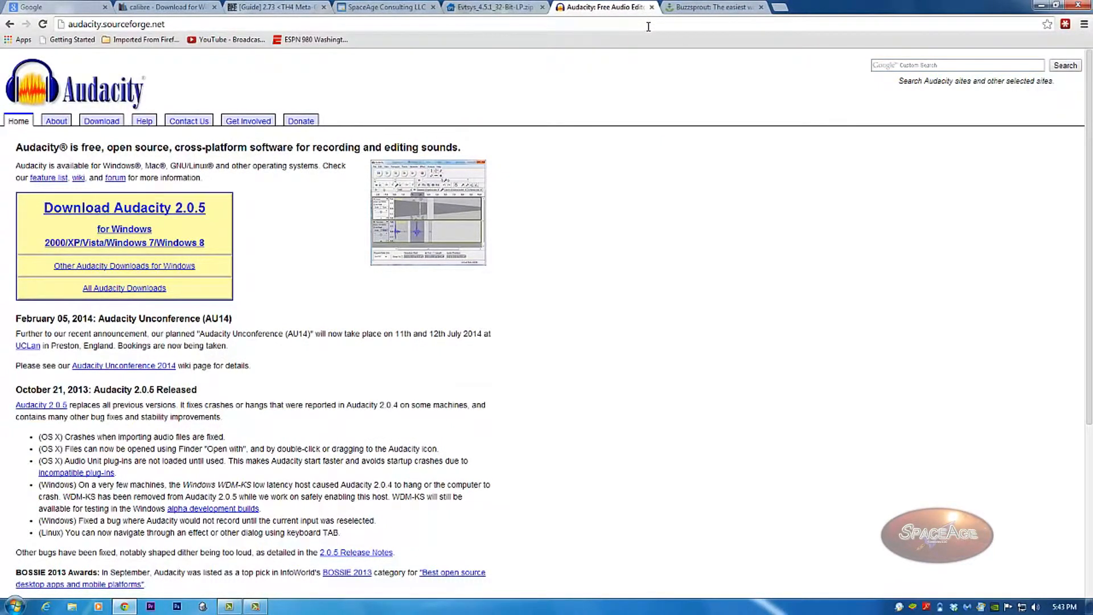
Download audacity-win-2.0.5.exe again into Temp, replacing the existing file.
click(175, 210)
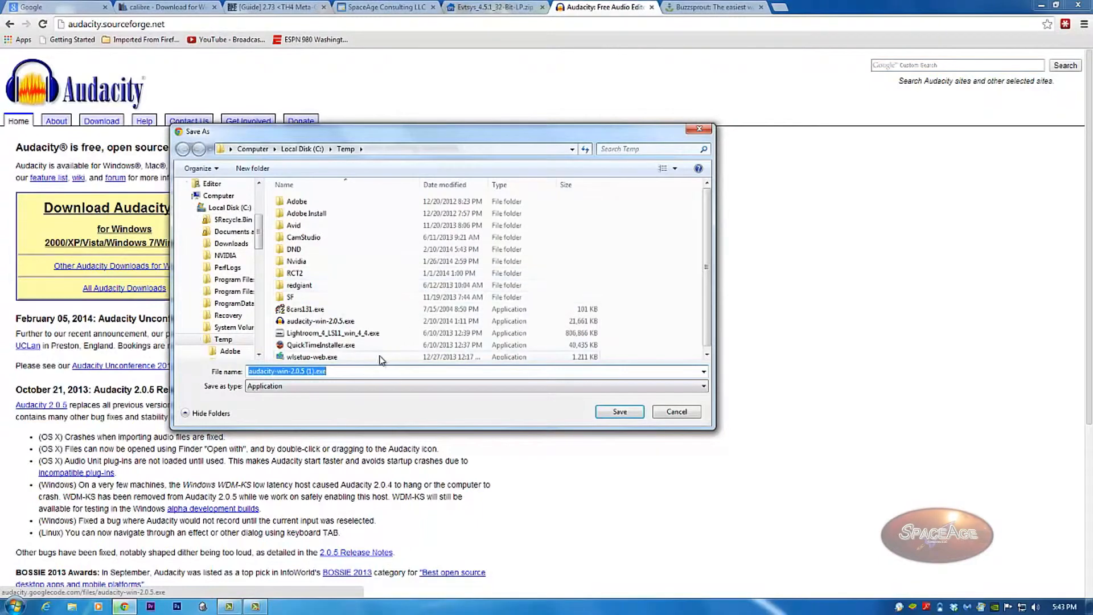
click(334, 321)
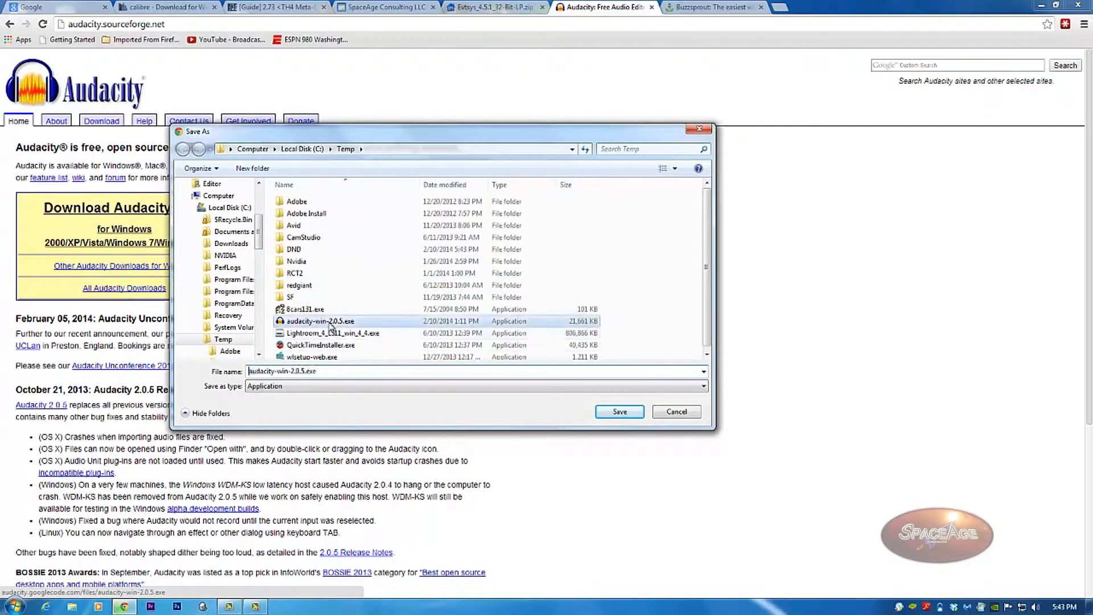
click(600, 411)
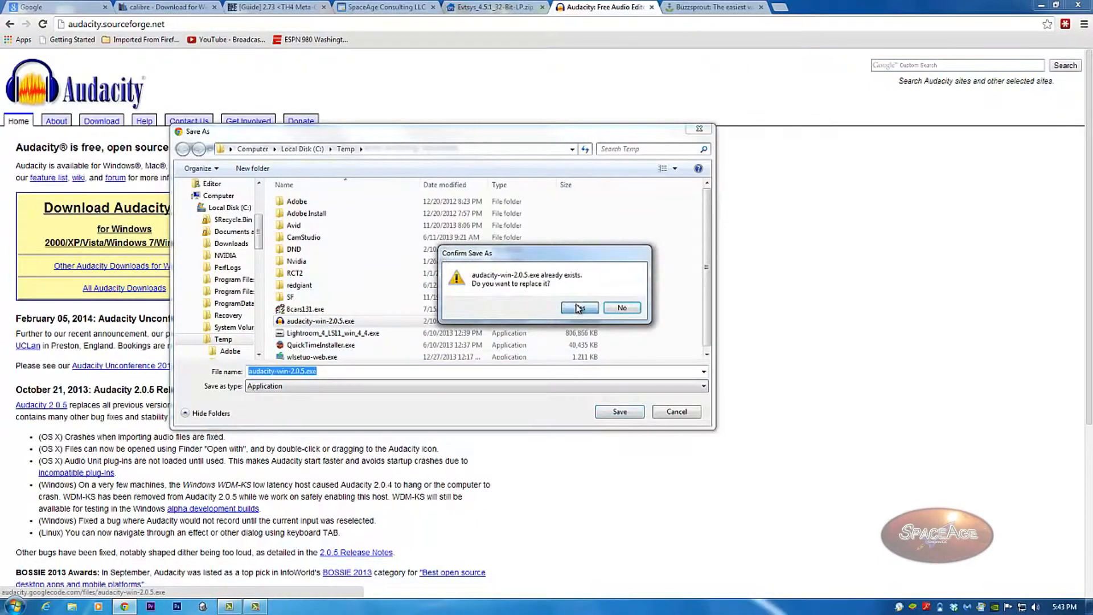
click(577, 308)
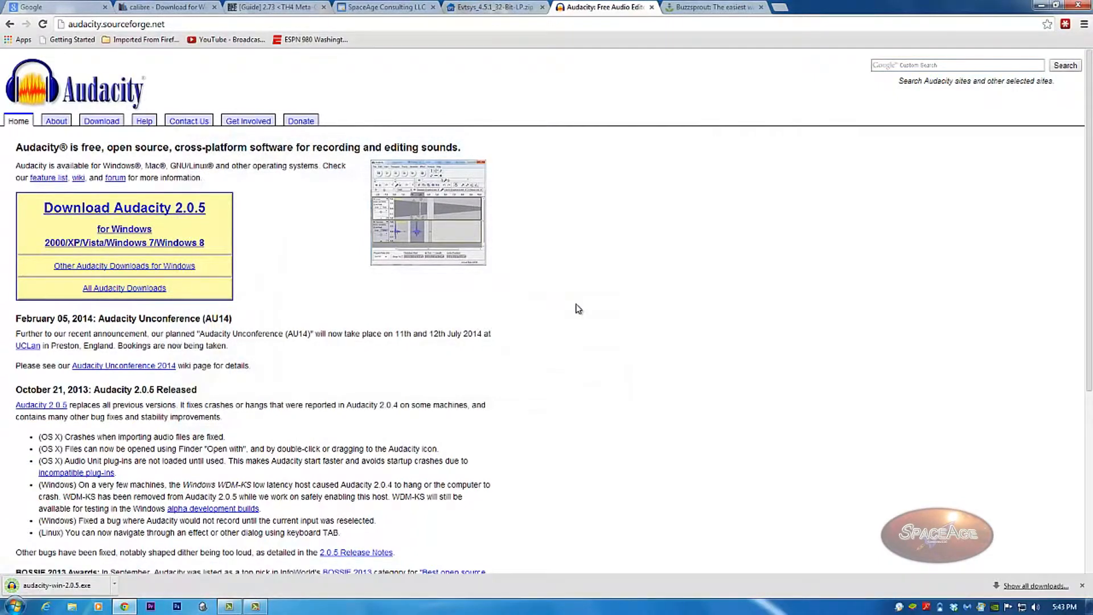
Run the downloaded installer, allowing the unverified file and accepting the setup language.
click(65, 587)
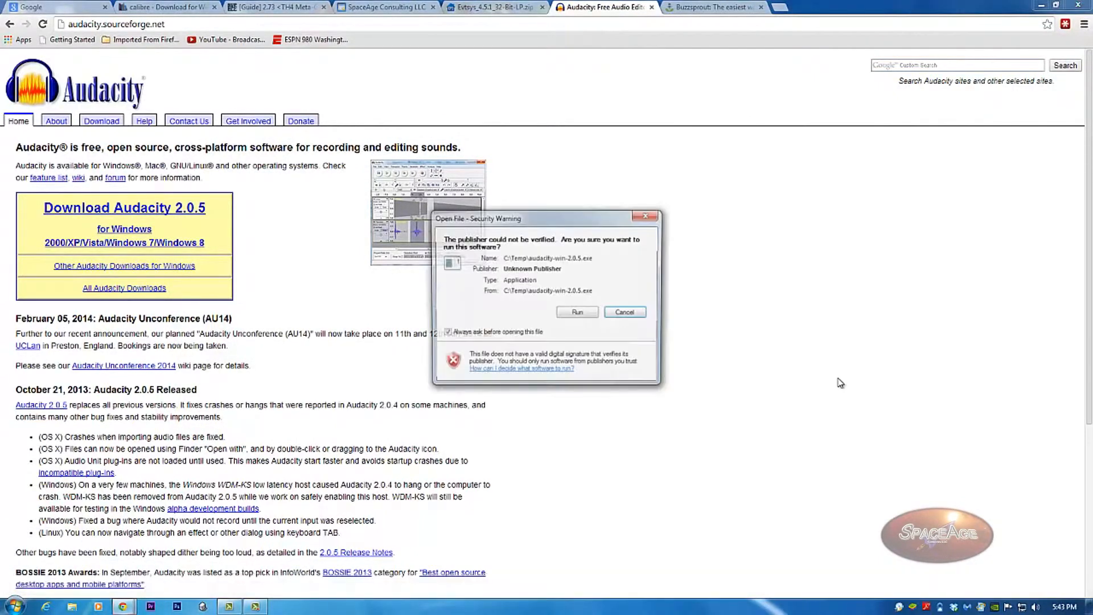
click(581, 314)
click(569, 330)
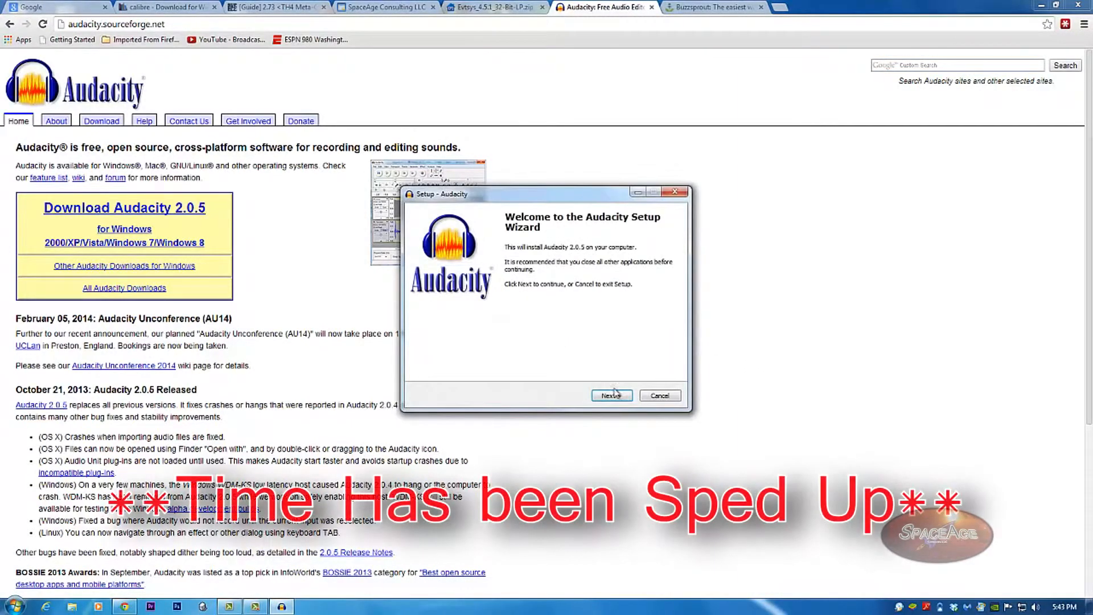
Install into the existing Program Files (x86)\Audacity folder with default tasks, then finish to launch Audacity.
click(611, 395)
click(610, 395)
click(611, 396)
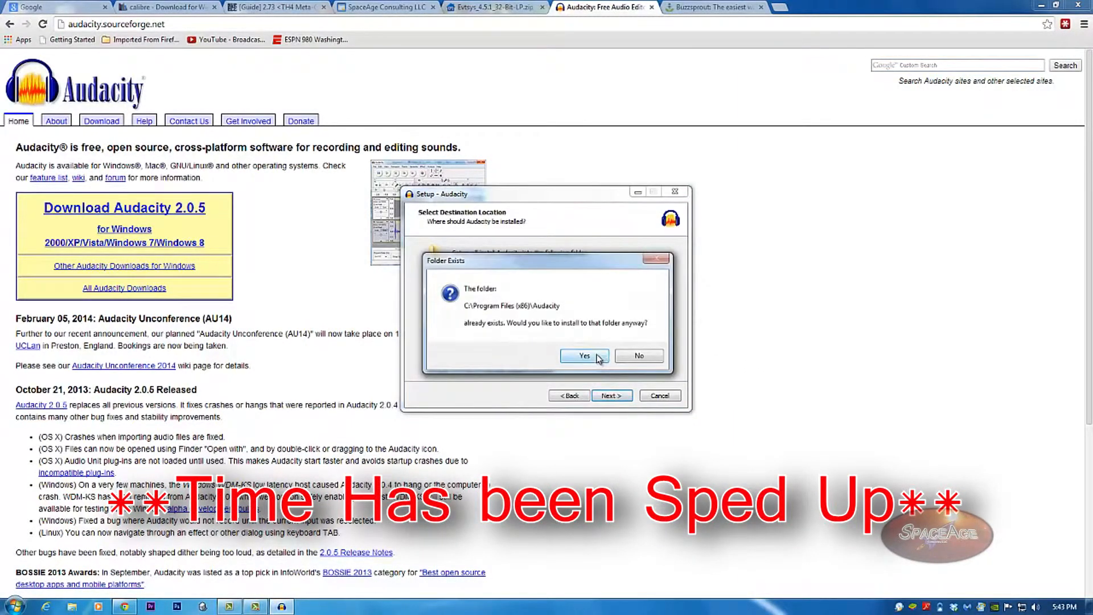
click(597, 356)
click(597, 399)
click(597, 399)
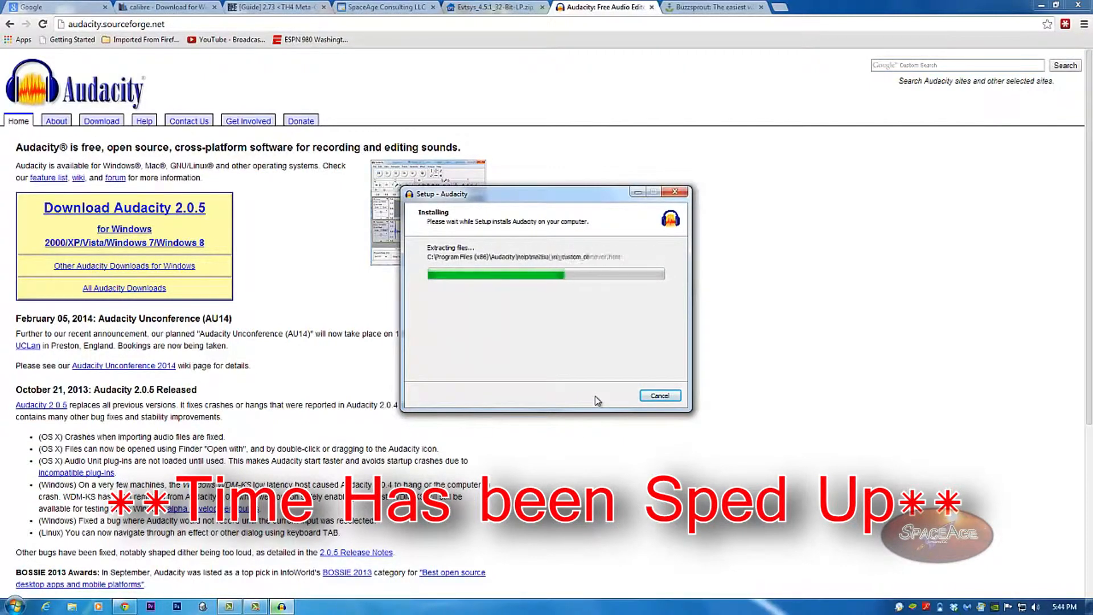
click(597, 398)
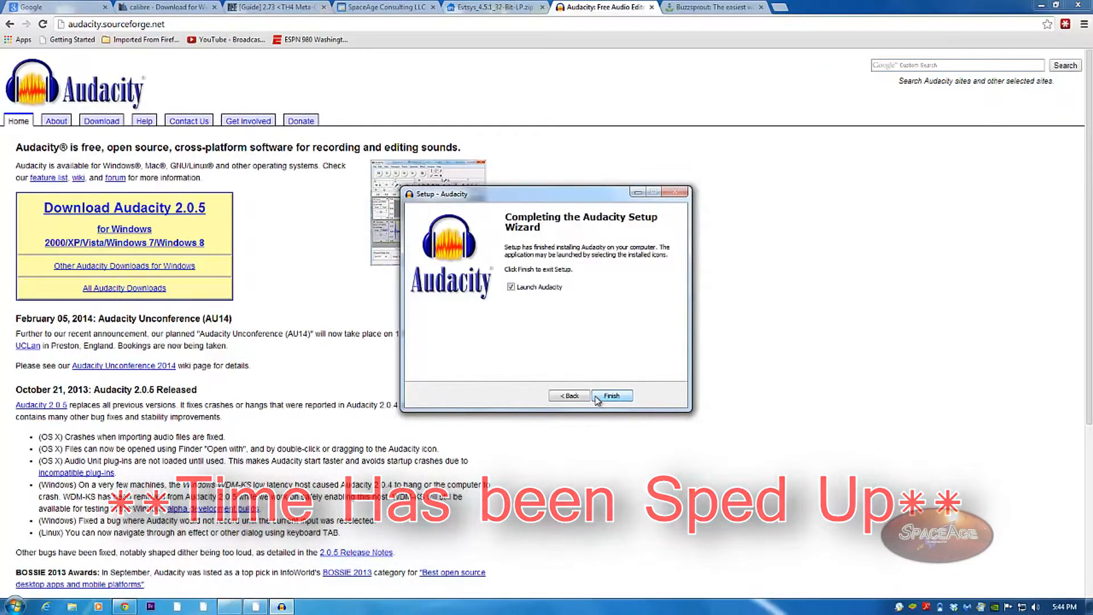
click(612, 396)
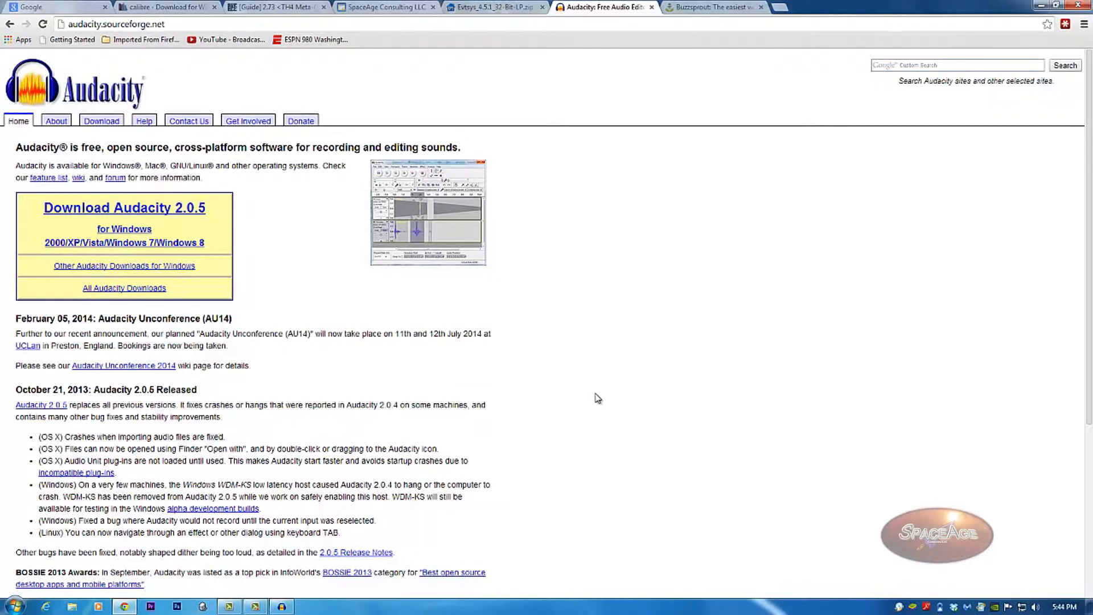
Bring the Audacity window to the front and maximize it to full screen.
click(282, 606)
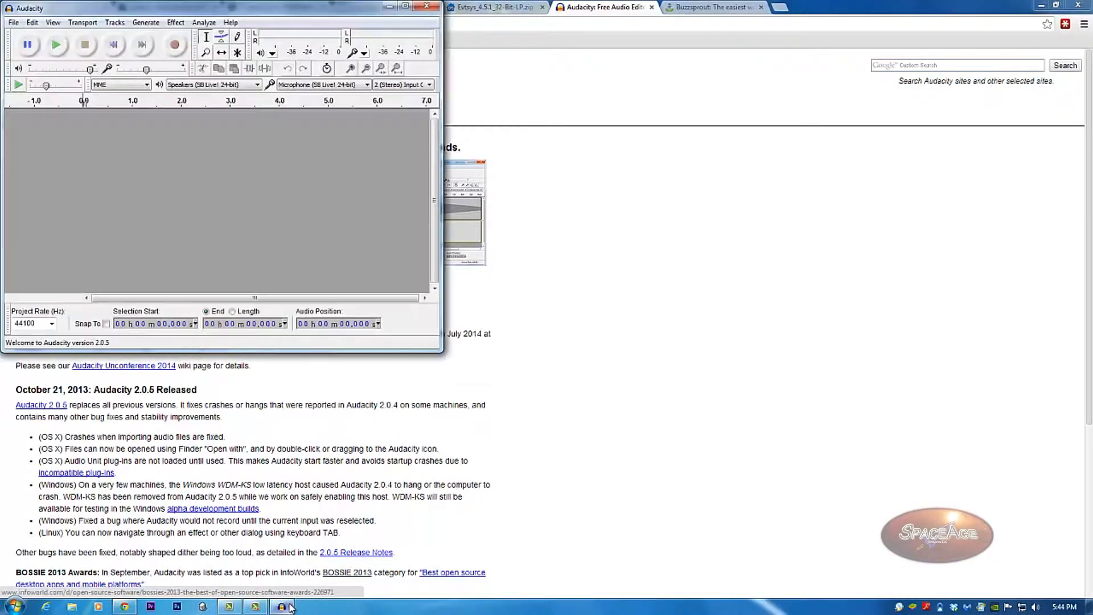
double_click(315, 9)
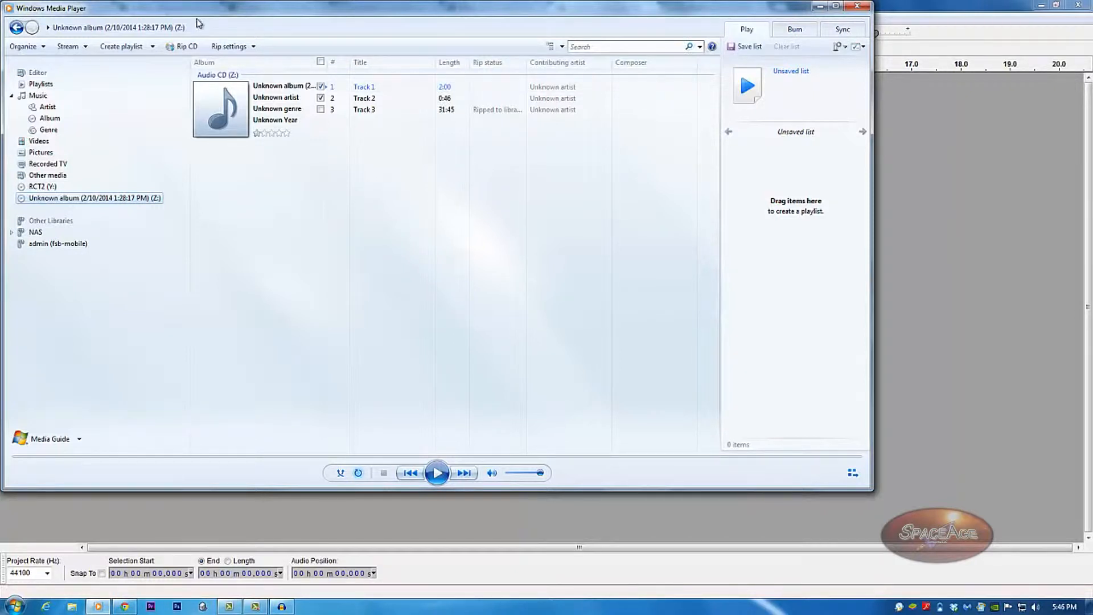
Untick Track 1 and Track 2, leaving only Track 3 ticked for ripping.
click(321, 87)
click(320, 98)
click(321, 110)
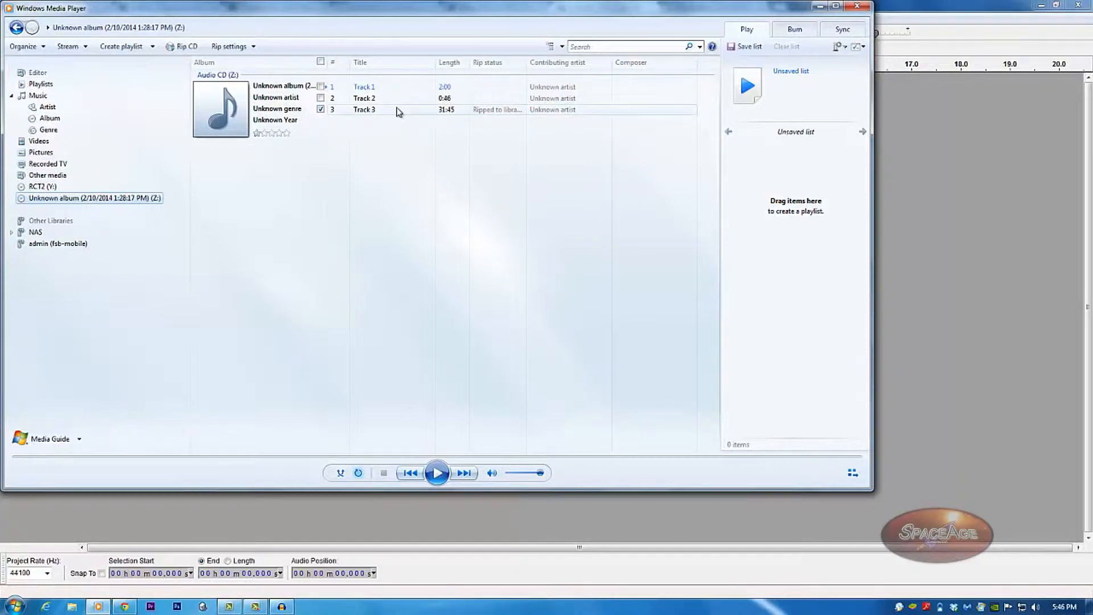
Set the rip format to WAV (Lossless), replacing an initial Windows Media Audio Lossless choice.
click(247, 49)
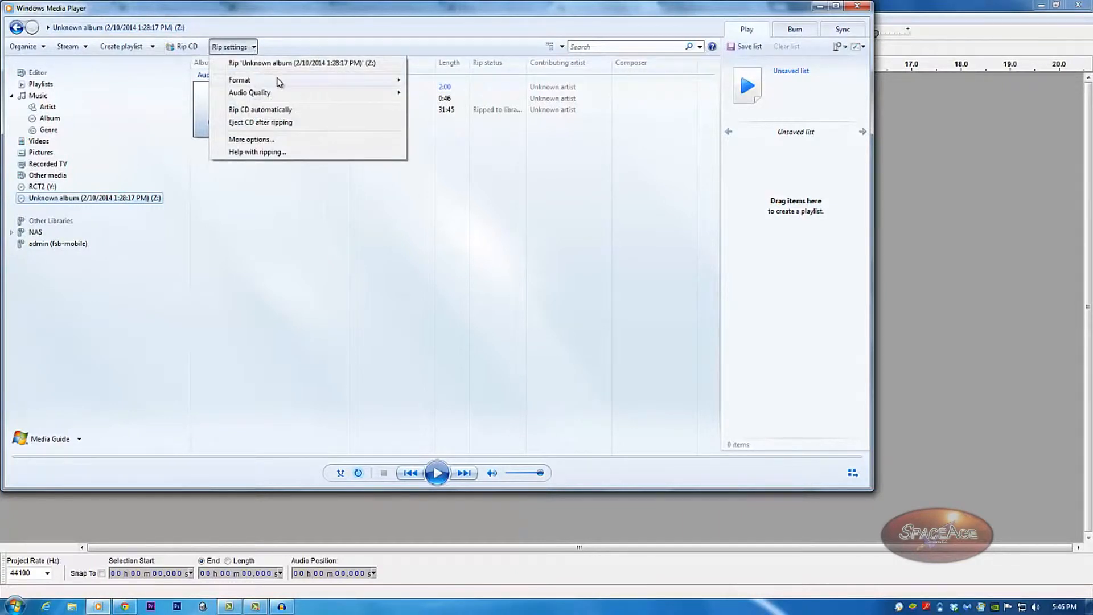
mouse_move(279, 83)
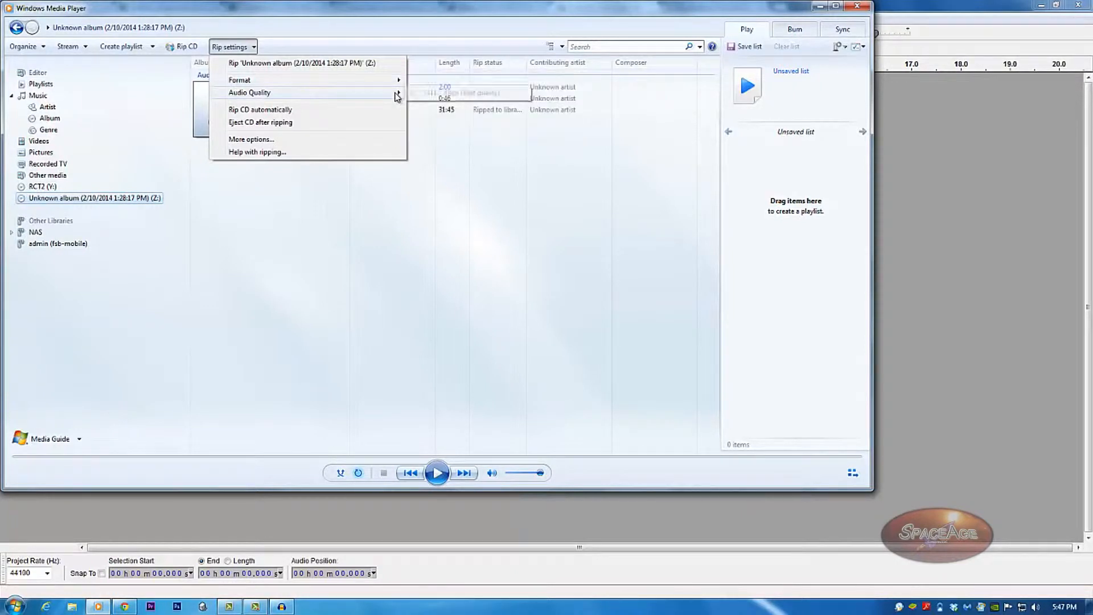
mouse_move(398, 92)
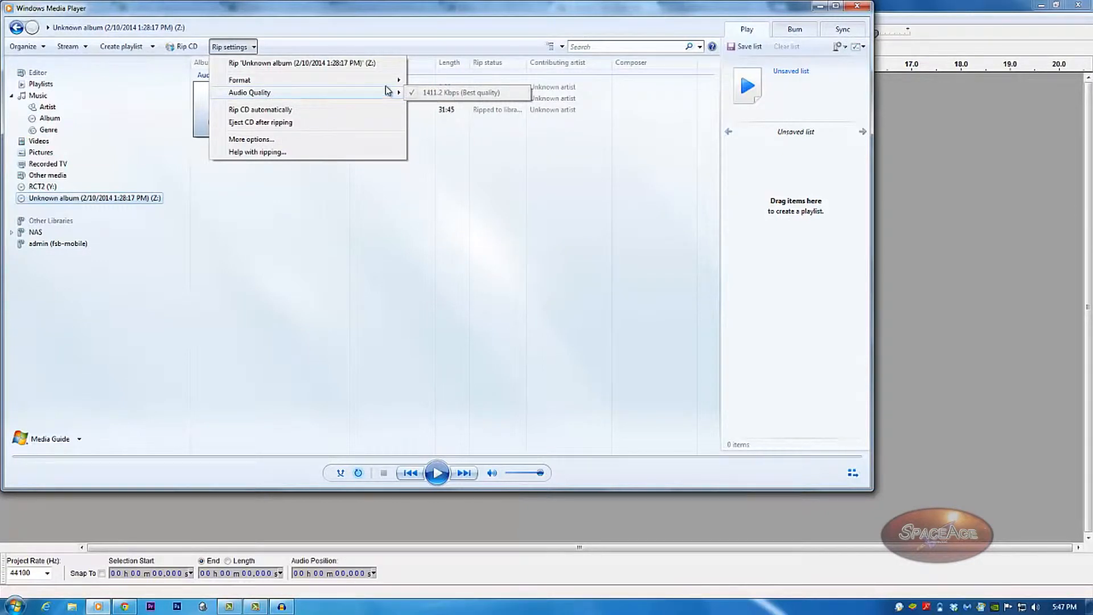
click(434, 117)
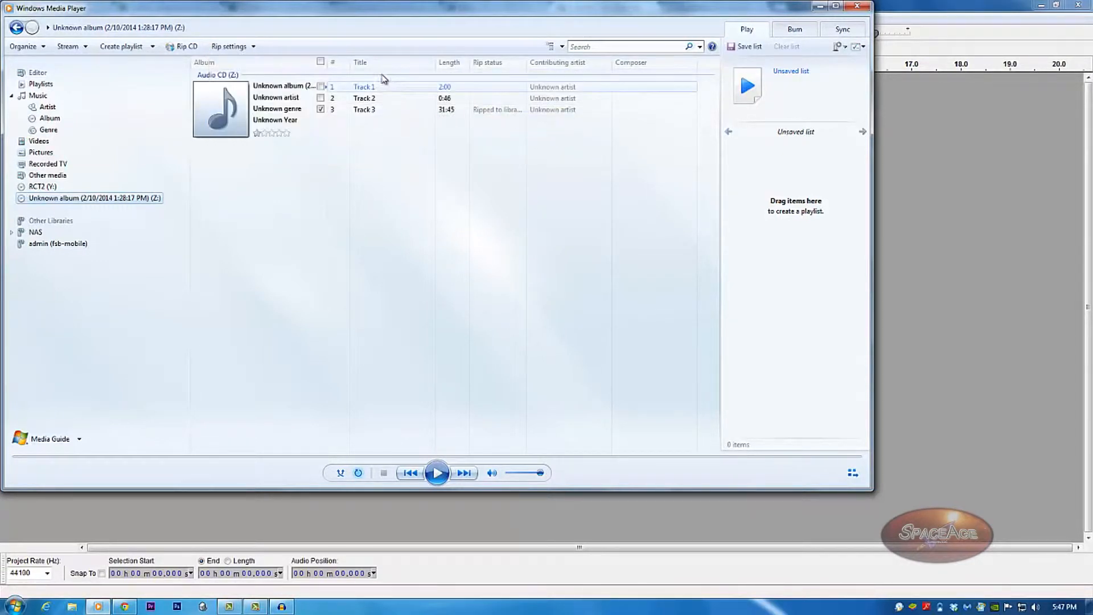
click(251, 47)
mouse_move(354, 95)
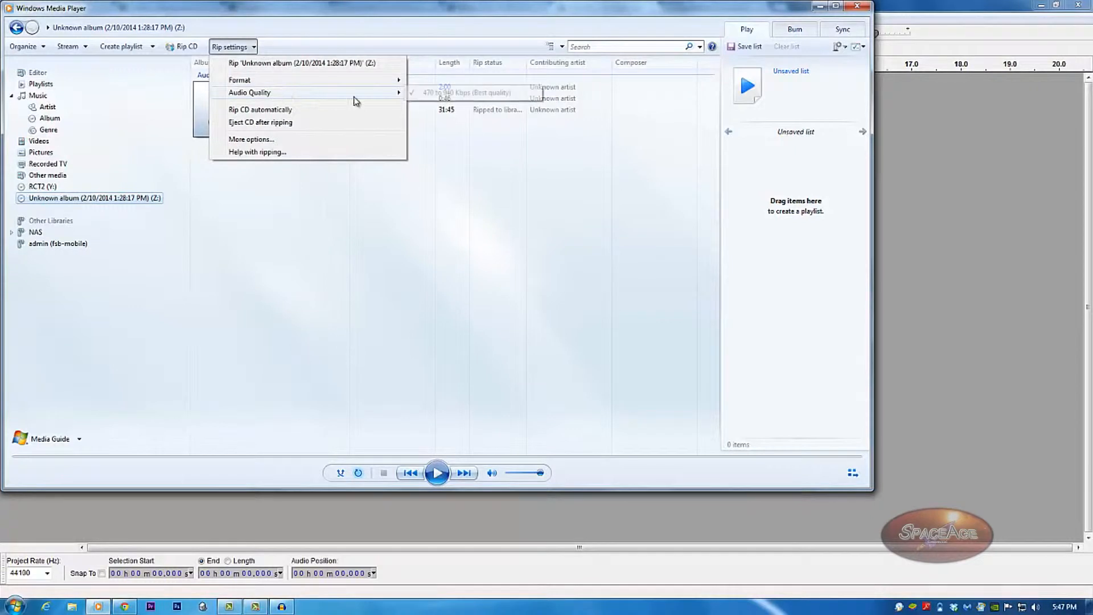
mouse_move(393, 81)
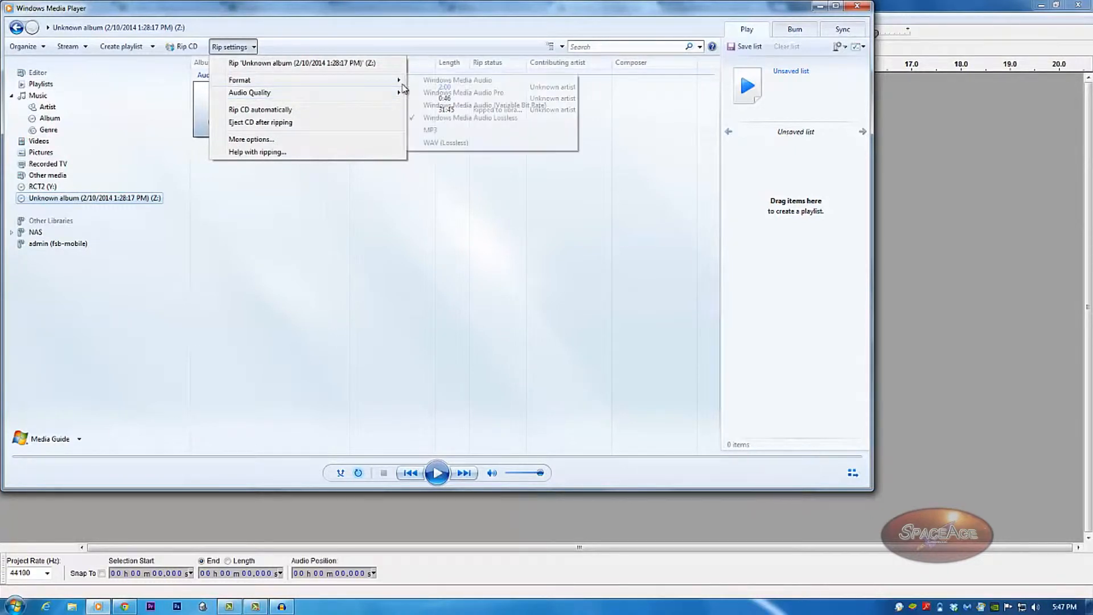
click(422, 144)
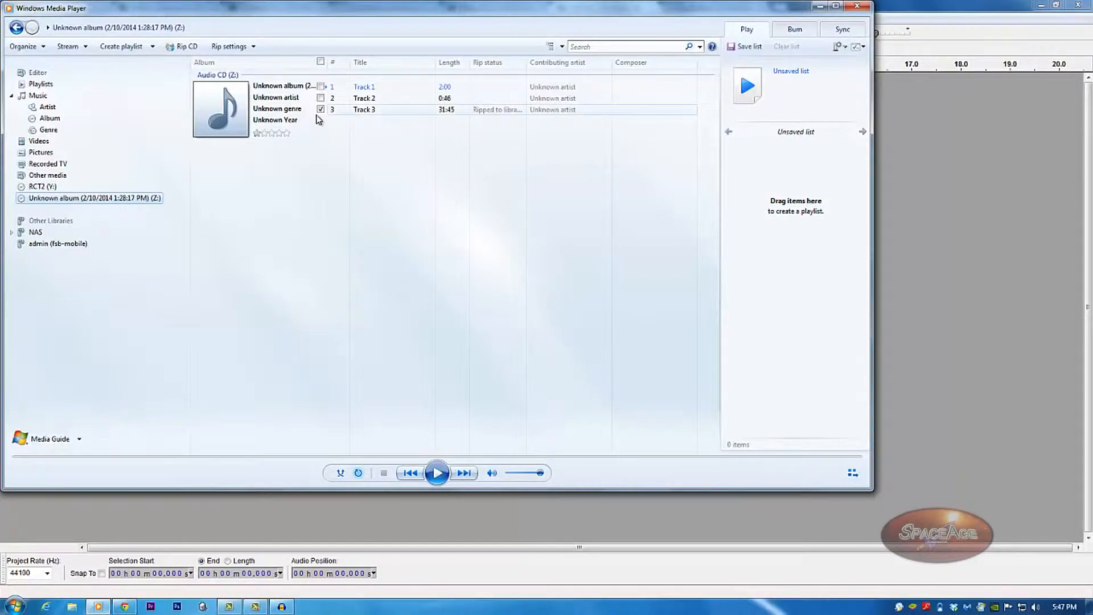
Retitle Track 3 to 'Track 3a', start ripping it, and minimize Windows Media Player.
click(371, 109)
click(375, 114)
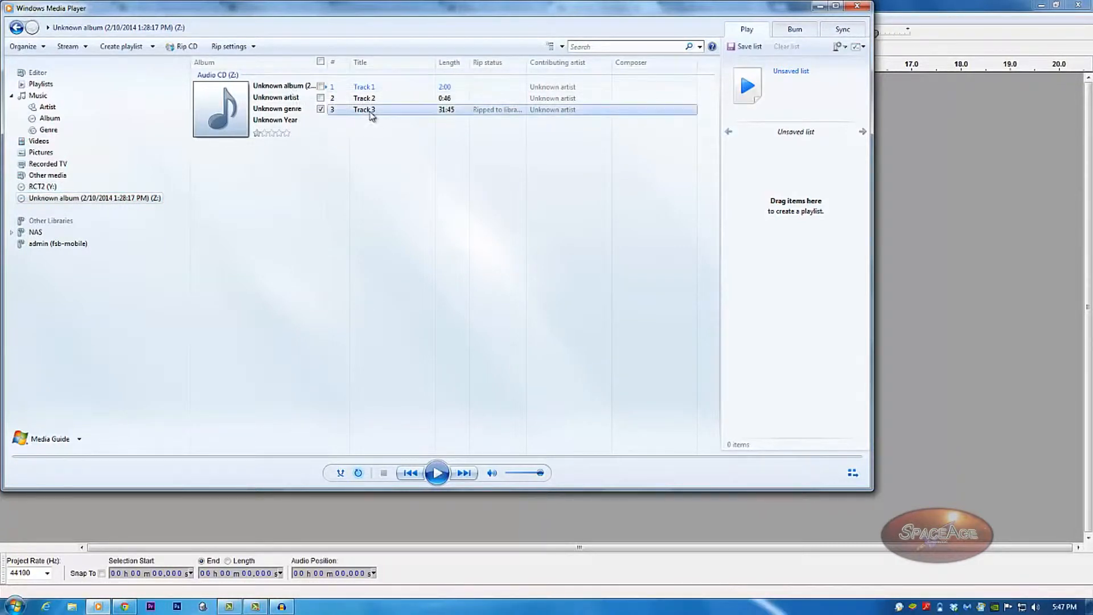
key(End)
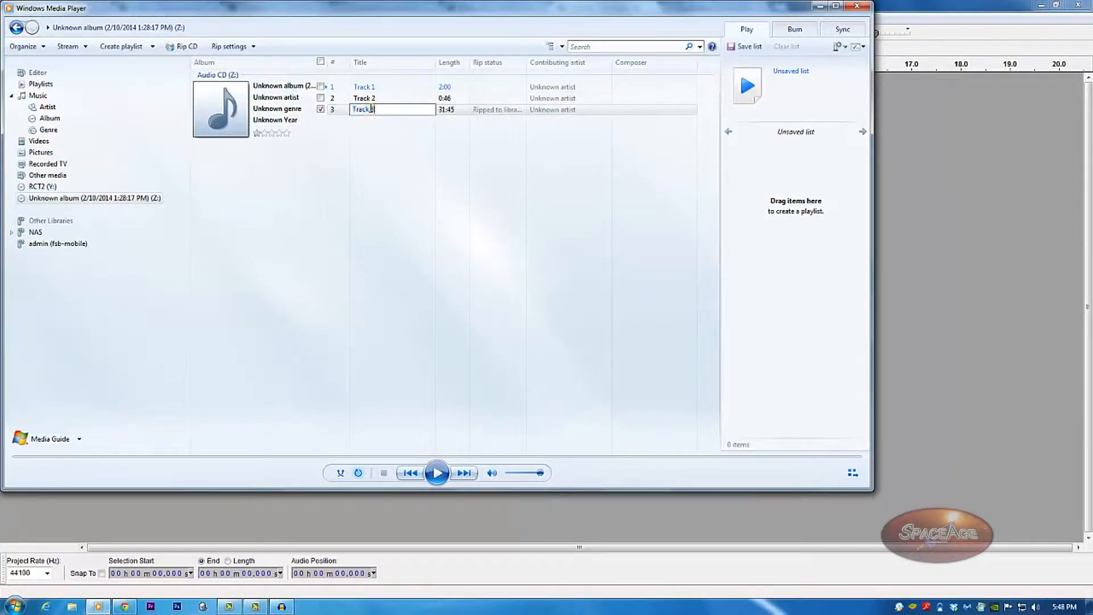
text(a)
key(Return)
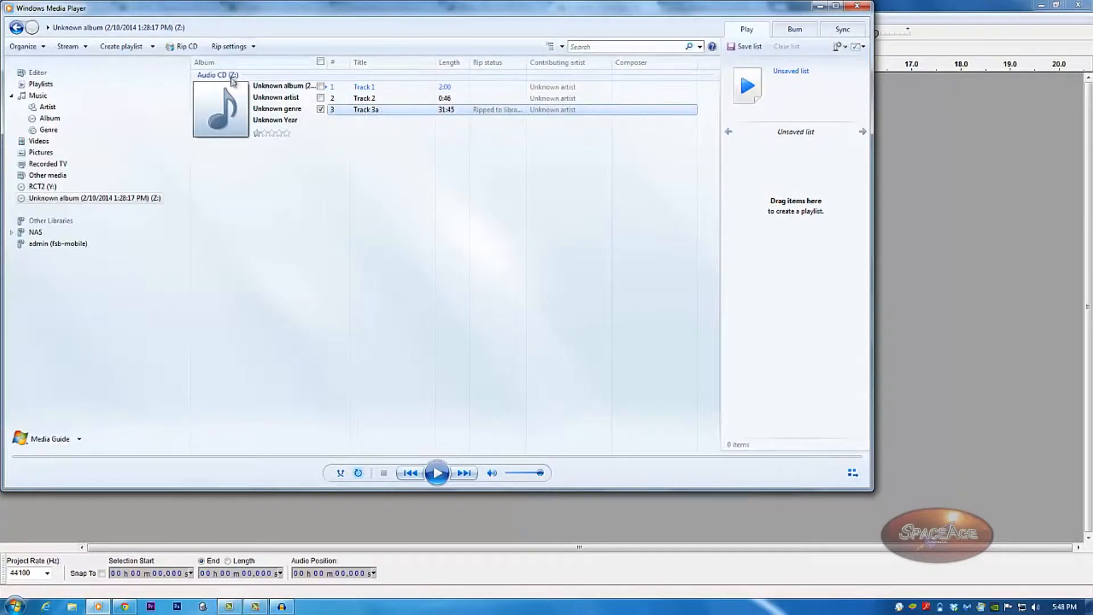
click(182, 46)
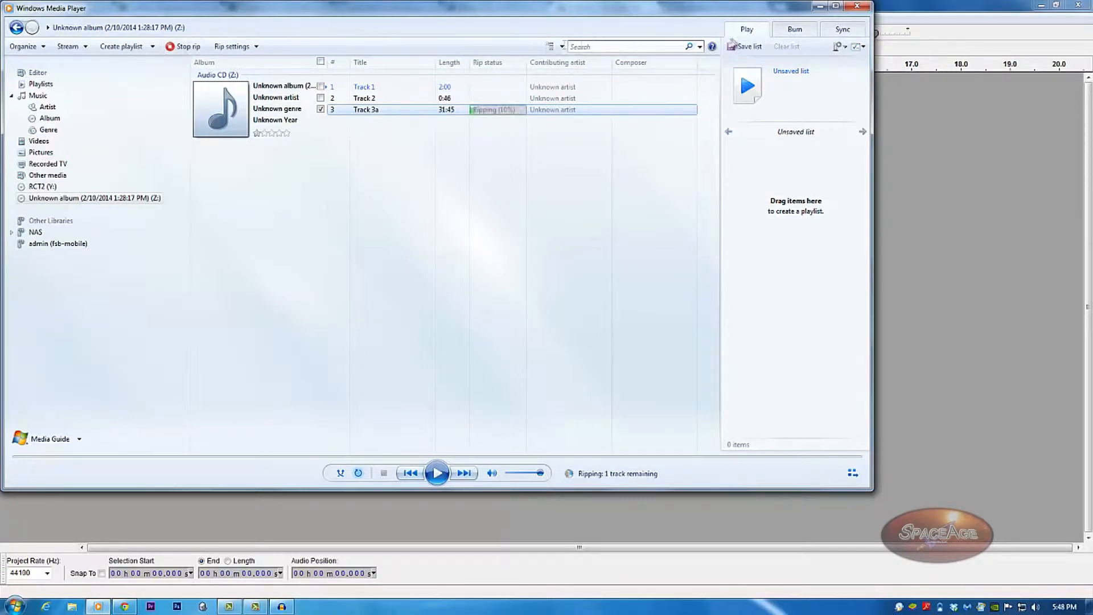
click(820, 6)
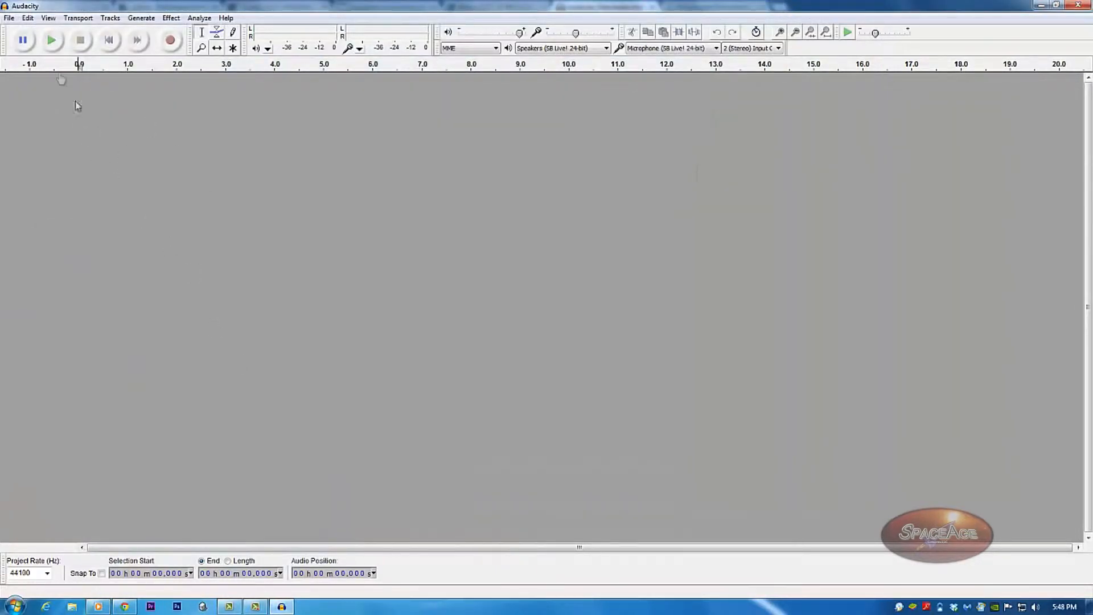
Use File > Open to show the 'Select one or more audio files' dialog.
click(9, 18)
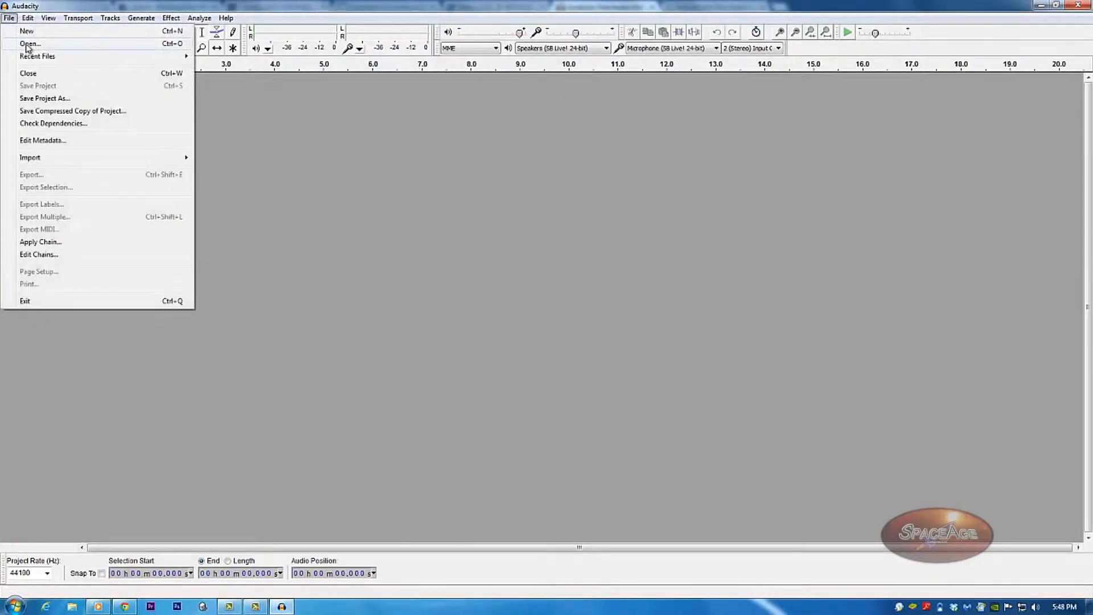
click(28, 44)
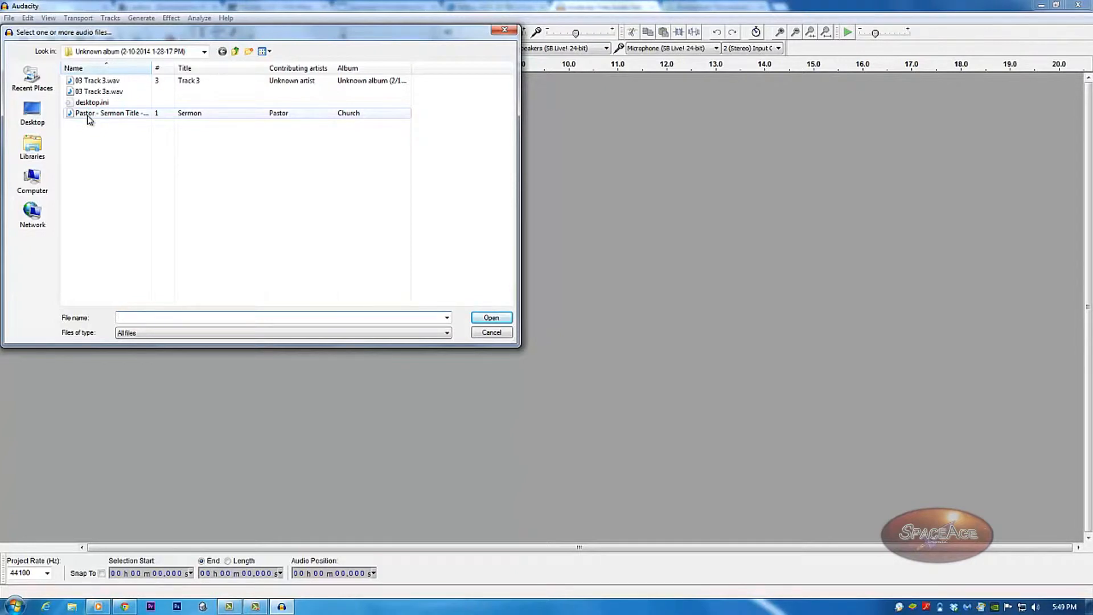
Widen the Name column and select Pastor - Sermon Title - 02142014.wav.
drag(151, 67, 243, 68)
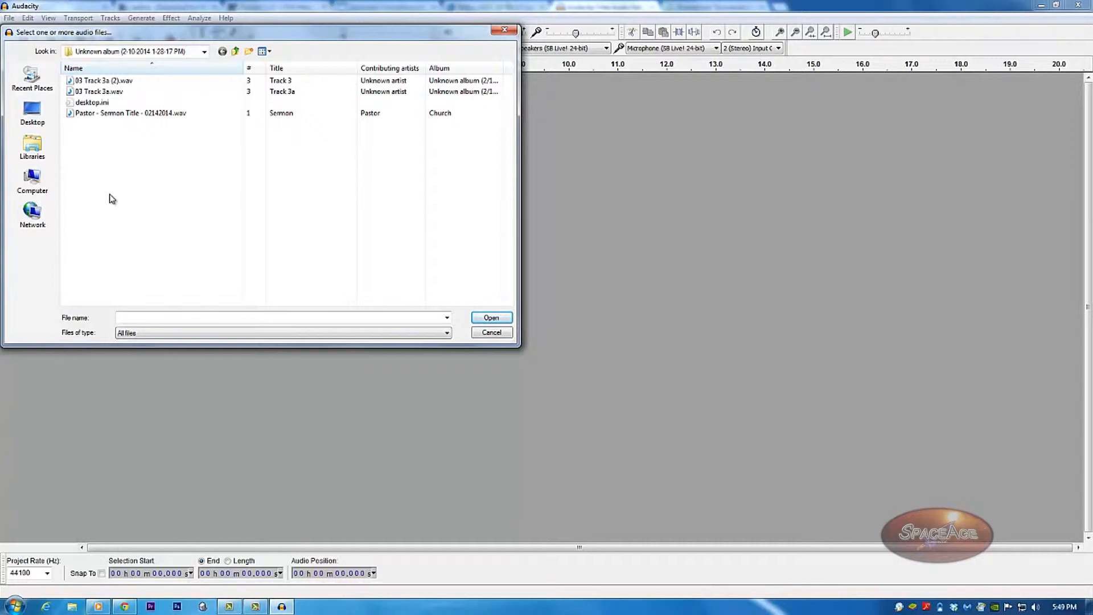
click(126, 114)
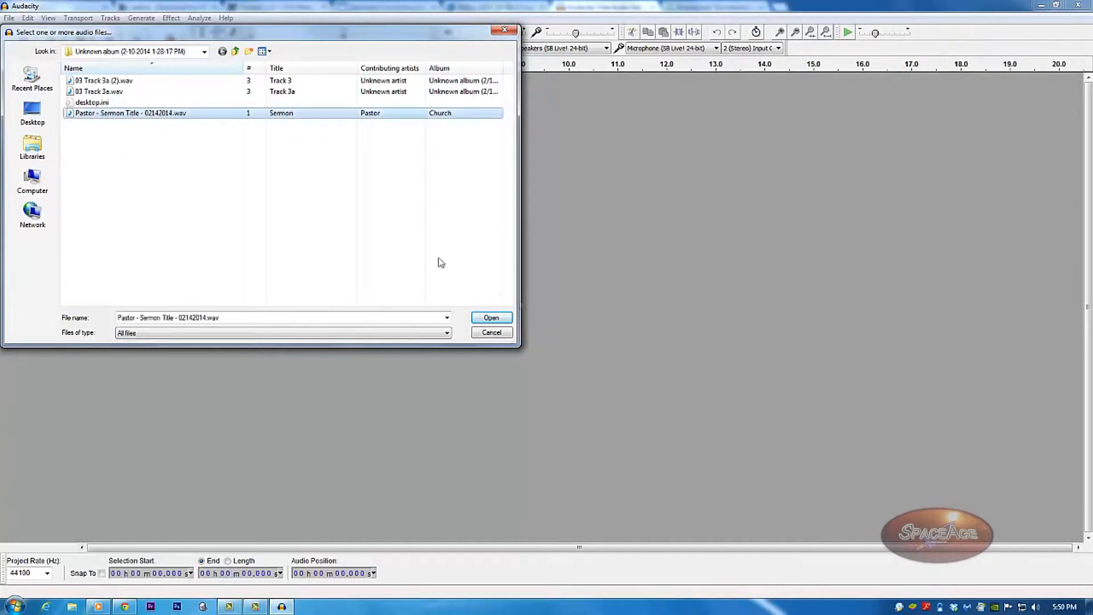
Open the selected sermon WAV, bringing up the import warning.
click(491, 318)
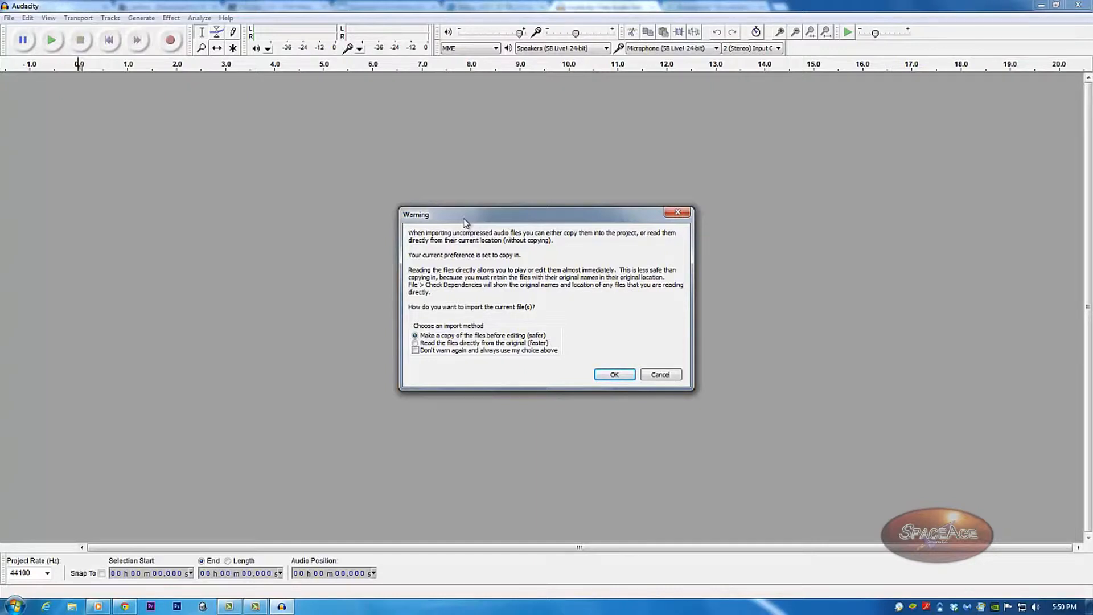
Keep 'Make a copy of the files before editing' selected and confirm the import.
click(625, 375)
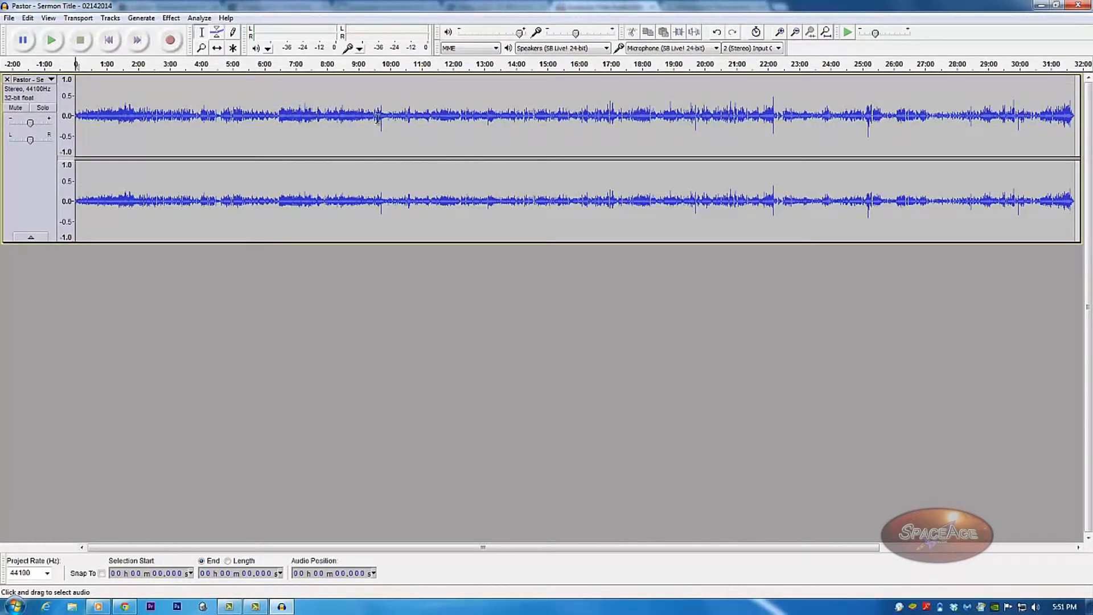
Select short test regions near 9:37, 19:36 and 22:04 in the sermon.
drag(378, 119, 387, 126)
drag(693, 126, 701, 126)
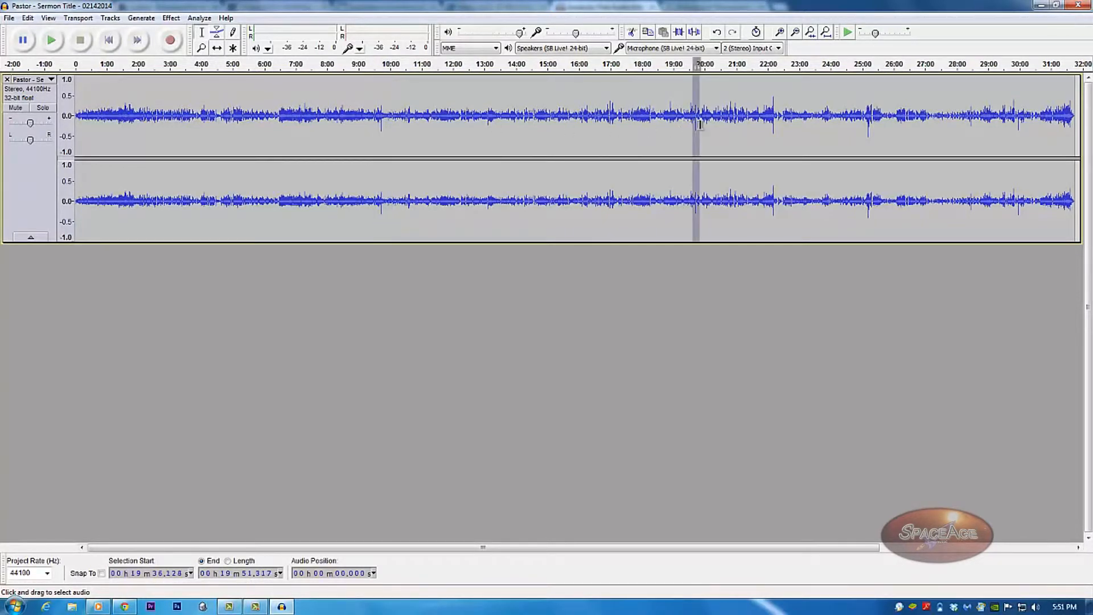
drag(771, 127, 776, 126)
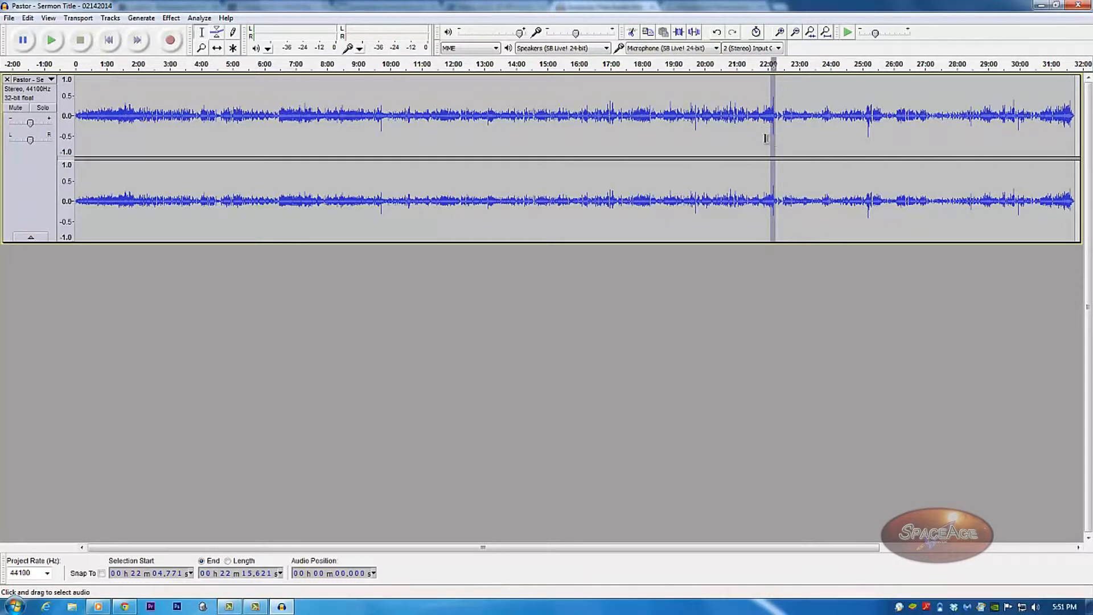
Play the sermon from 9:36, stop it, and zoom the timeline in with Ctrl+1.
click(381, 126)
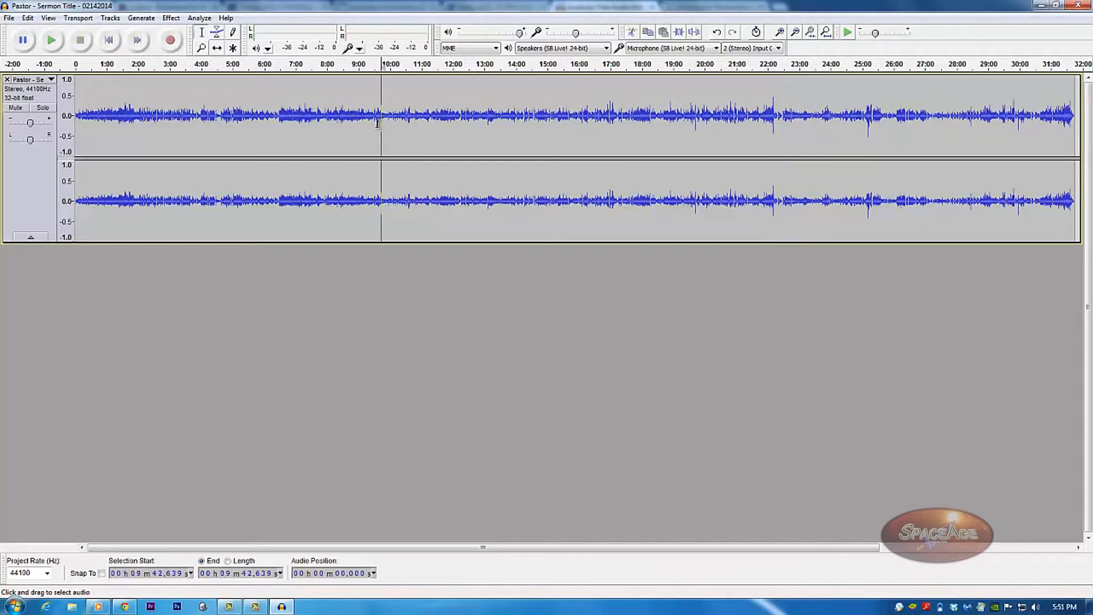
click(377, 128)
key(space)
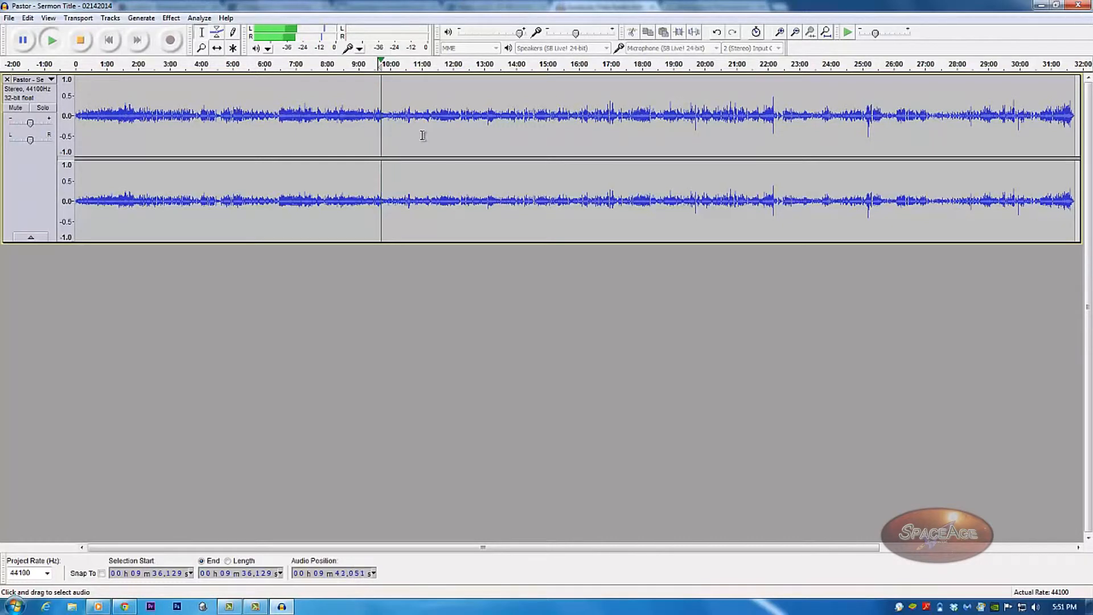
key(space)
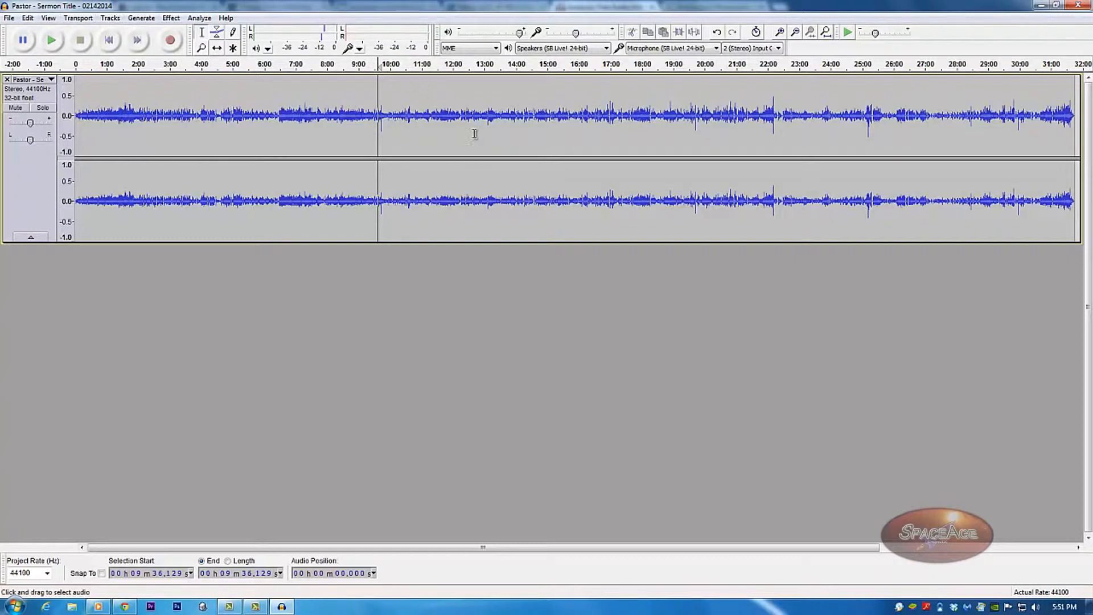
key(ctrl+1)
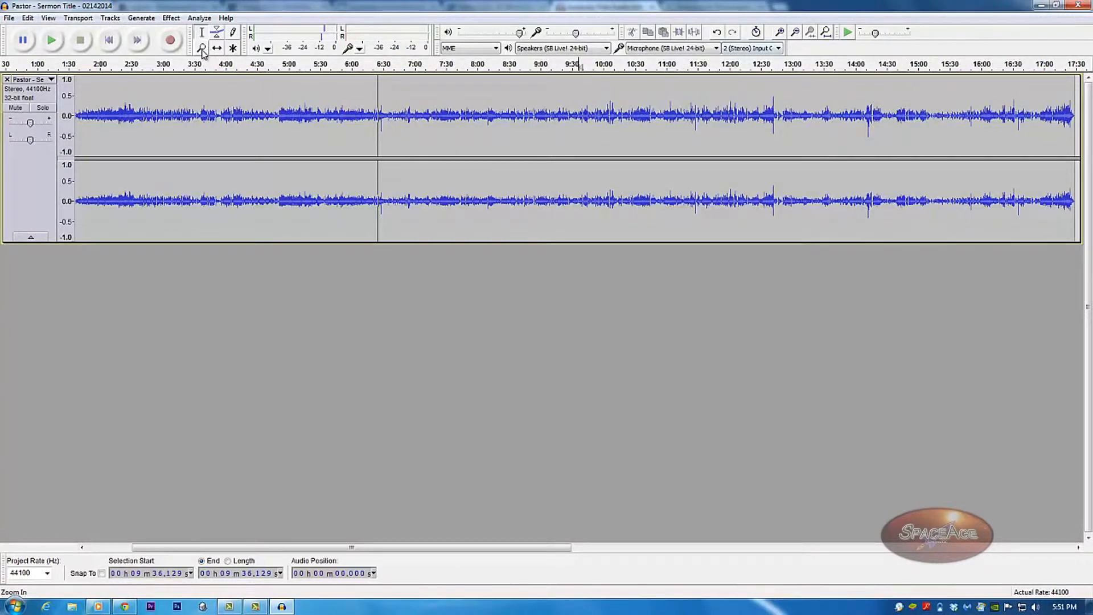
Zoom in on the waveform around the 9:40 mark.
click(202, 49)
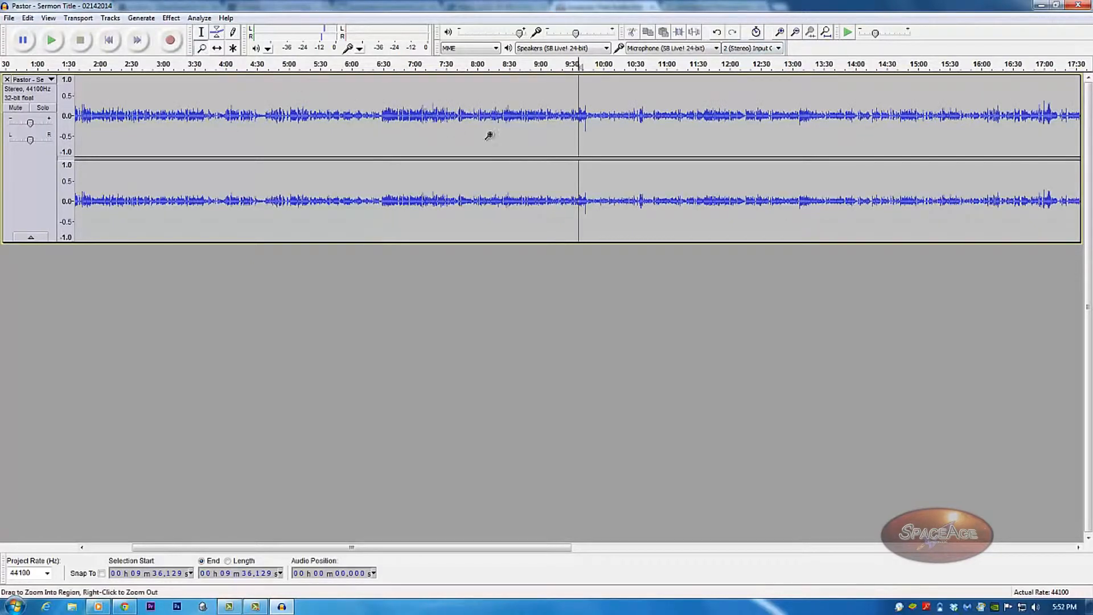
click(589, 132)
click(581, 129)
click(579, 128)
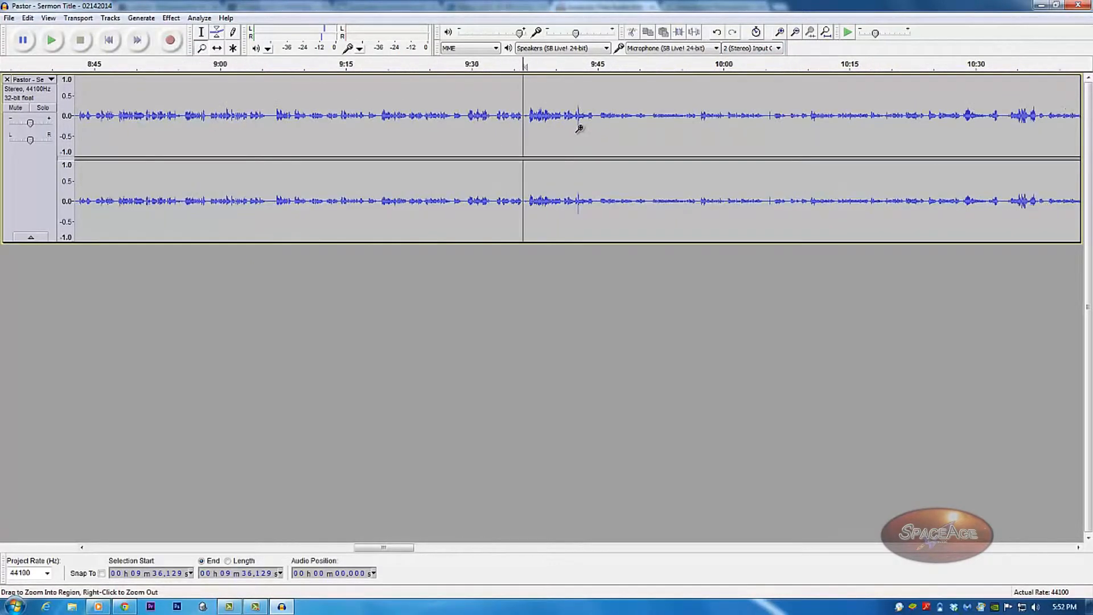
Replay from about 9:41.8 to hear the spike, then select 9:42.2 to 9:43.2 around it.
click(201, 32)
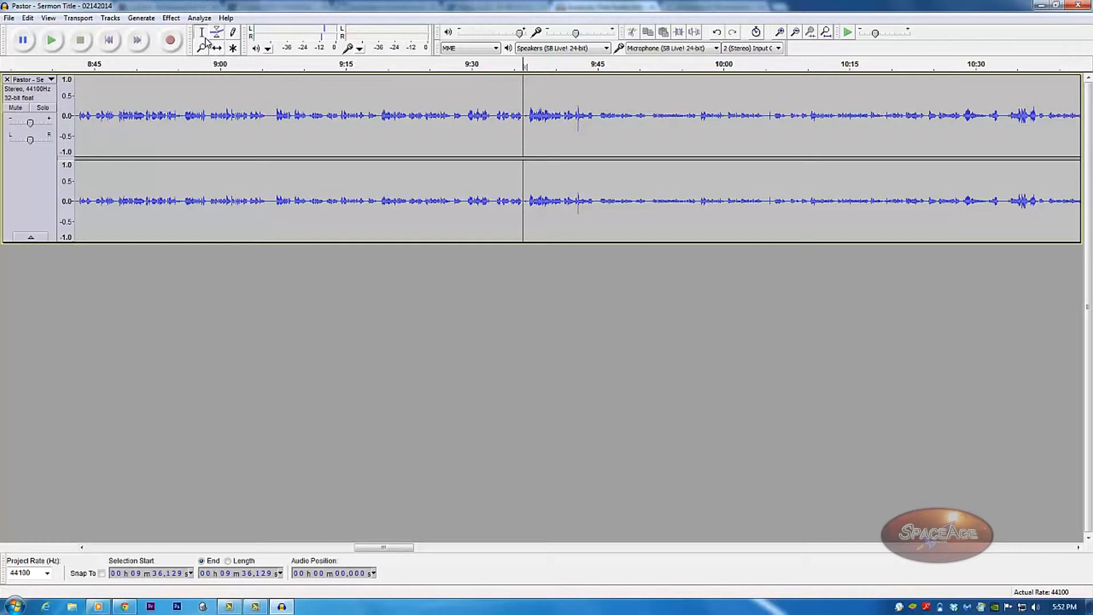
click(572, 130)
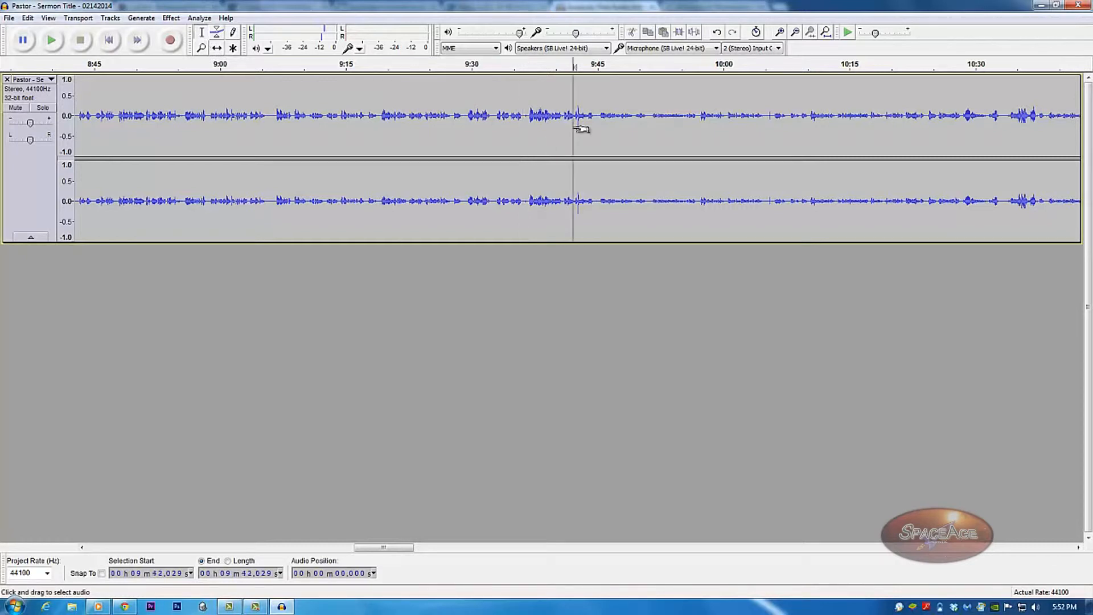
key(space)
key(space)
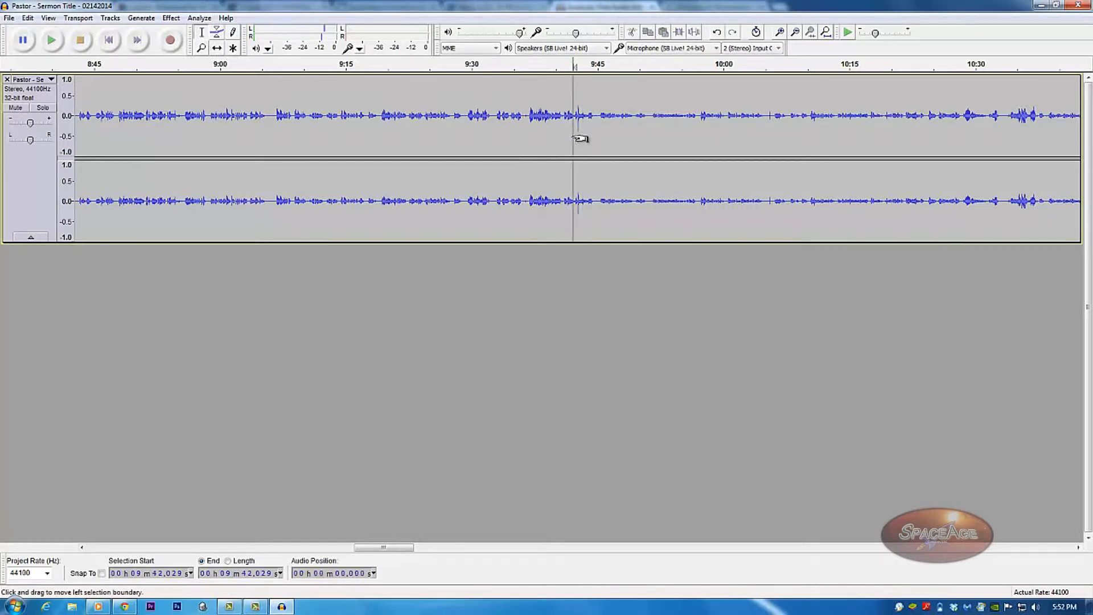
click(571, 137)
key(space)
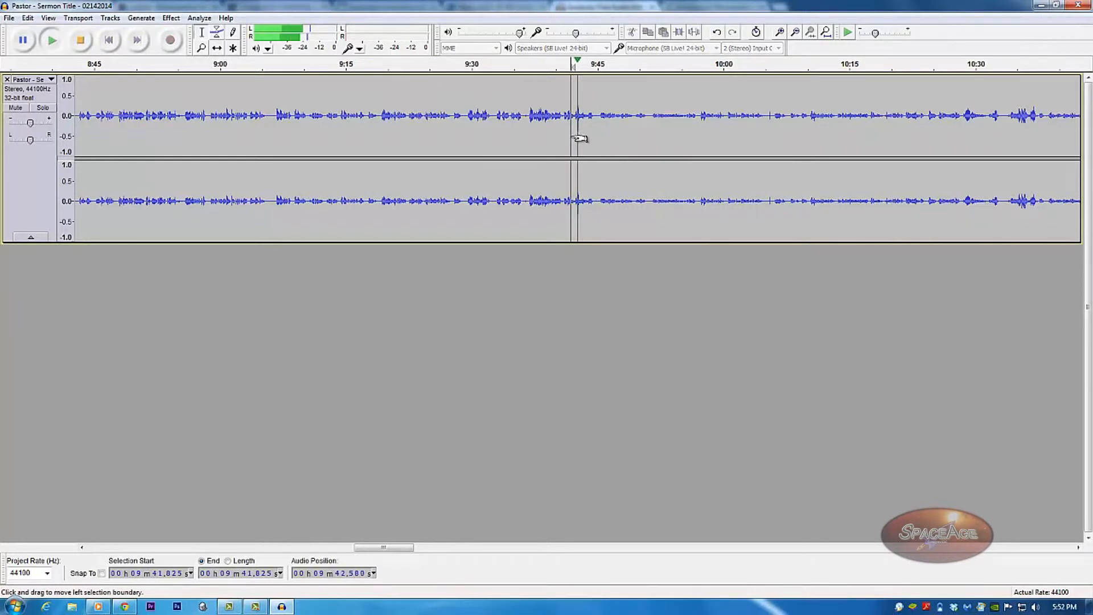
key(space)
click(574, 135)
drag(575, 135, 582, 135)
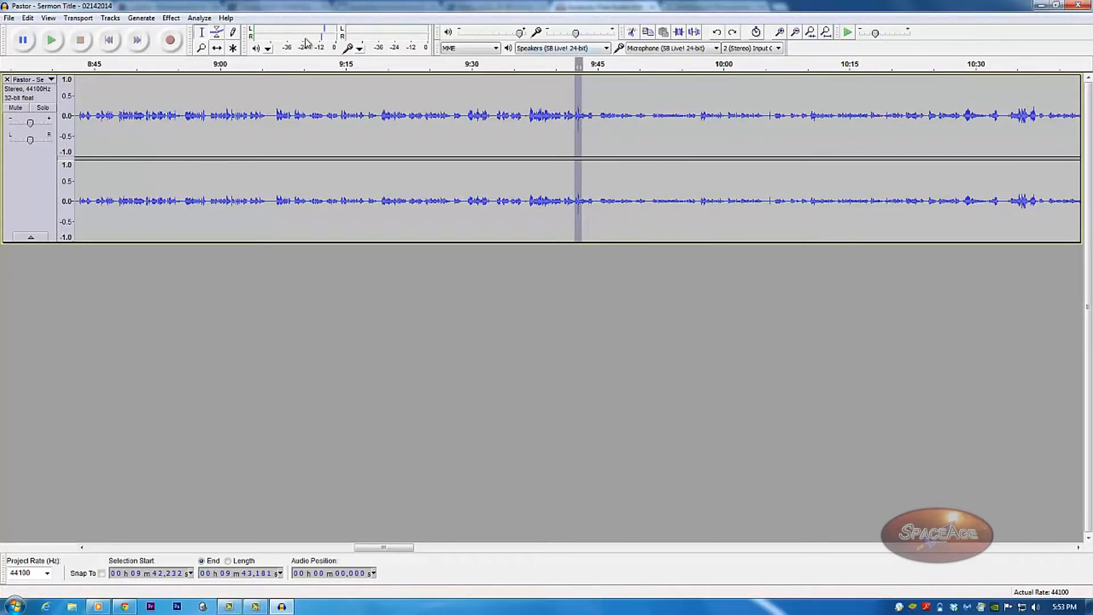
Magnify the view around the spike and select only the click near 9:42.7.
key(F2)
key(F4)
click(583, 117)
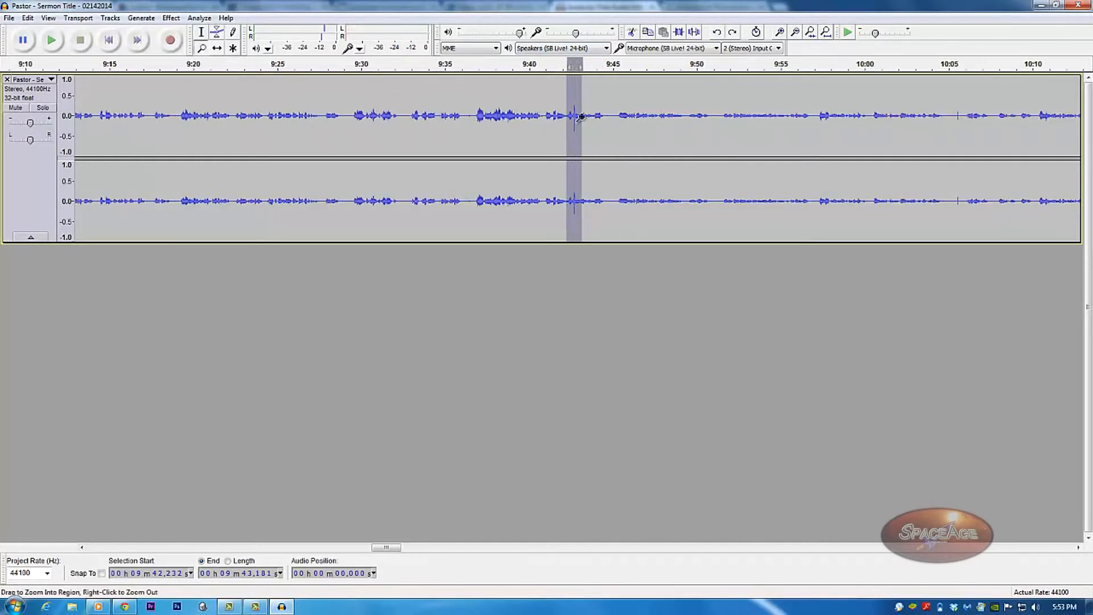
click(582, 118)
click(583, 118)
click(583, 118)
click(583, 118)
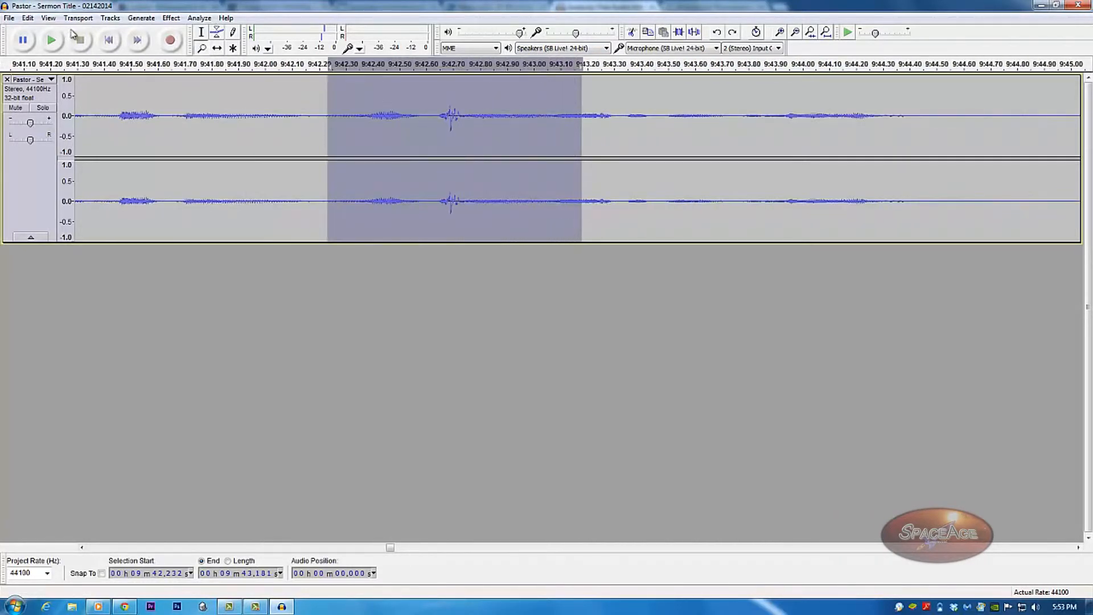
click(201, 32)
click(409, 133)
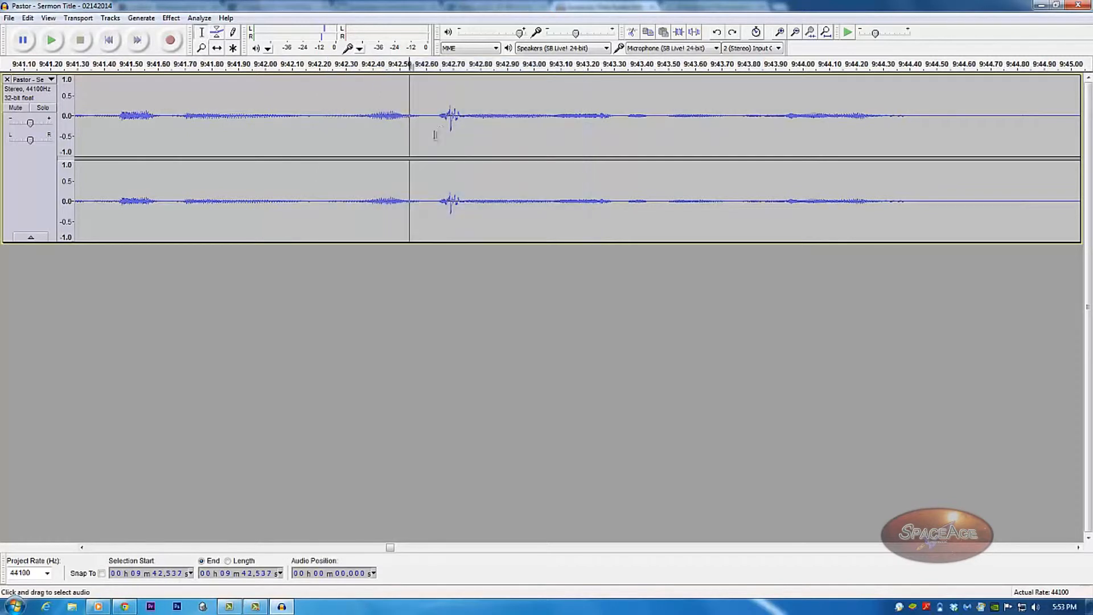
drag(440, 124, 467, 130)
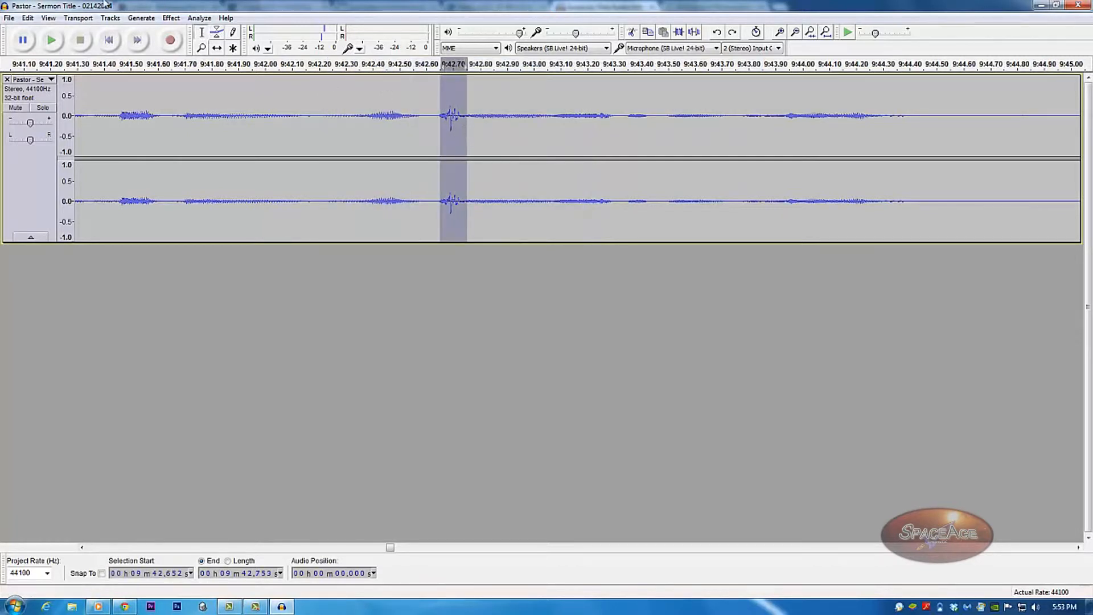
Apply Effect > Normalize with a -15.0 dB maximum amplitude to the selected spike.
click(141, 18)
mouse_move(170, 18)
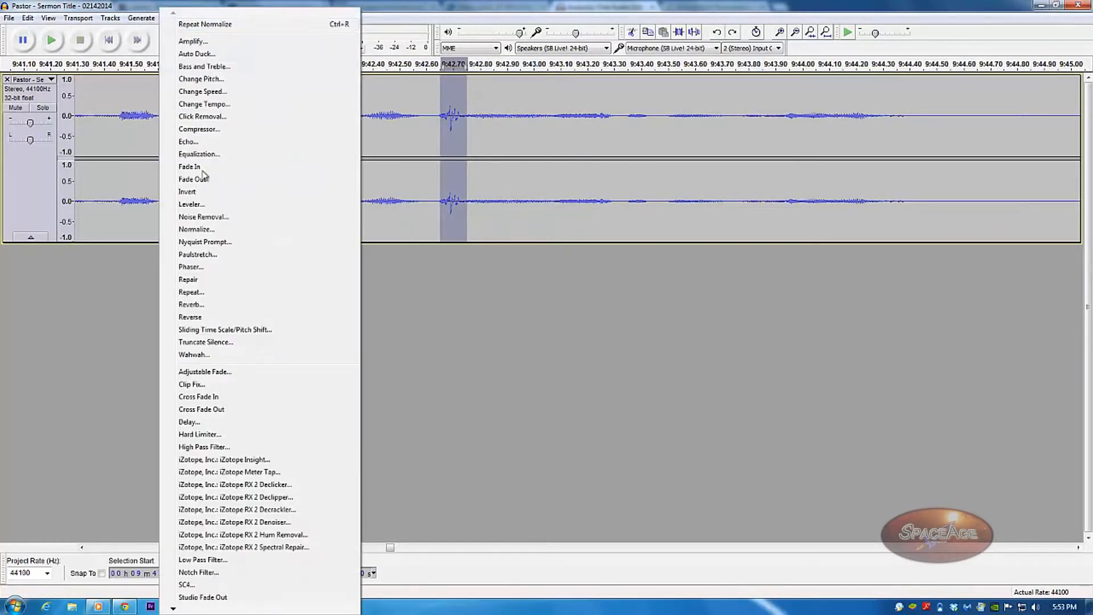
click(202, 230)
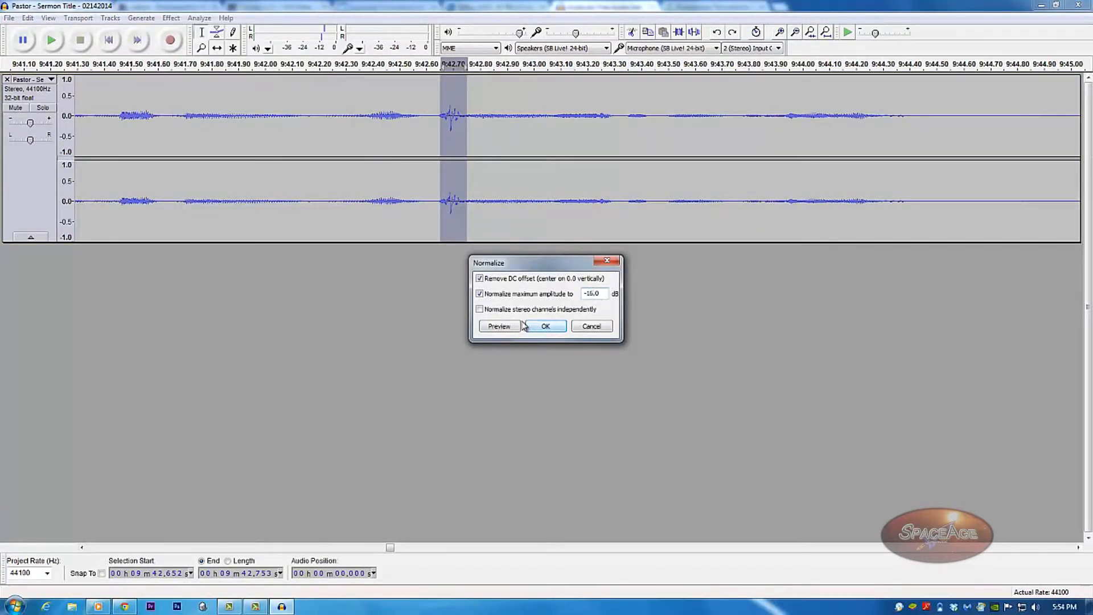
click(539, 327)
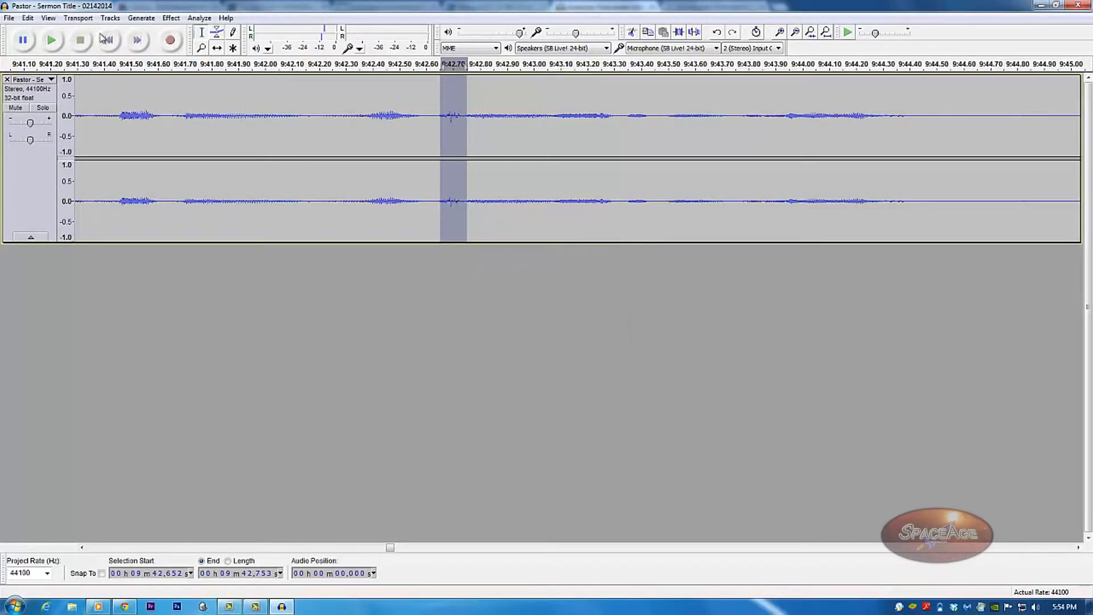
Zoom back out from the normalized spike.
click(201, 48)
right_click(350, 137)
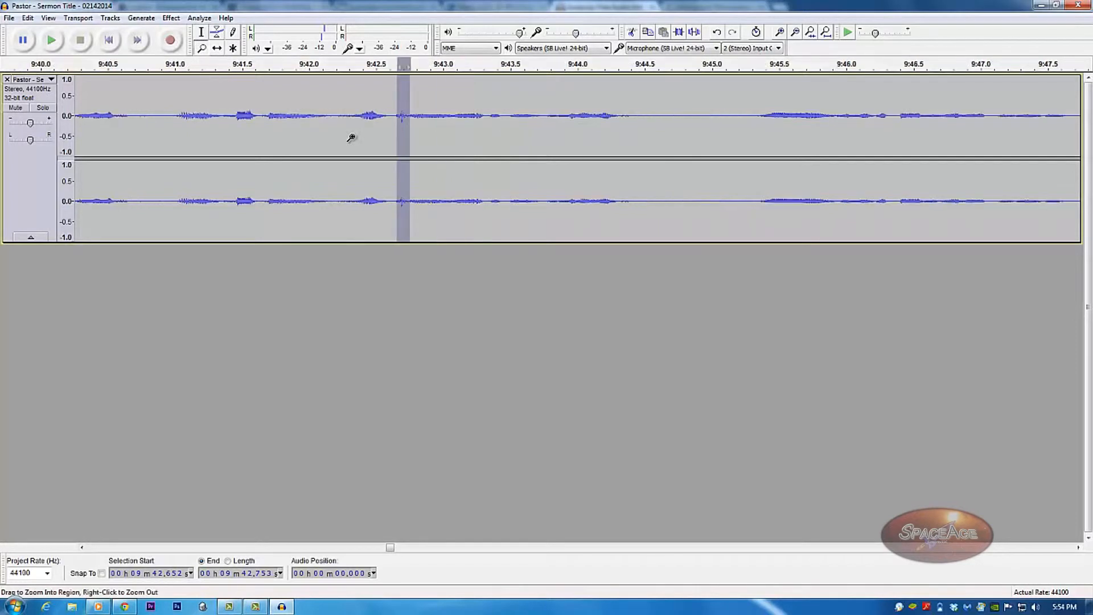
right_click(351, 138)
right_click(350, 137)
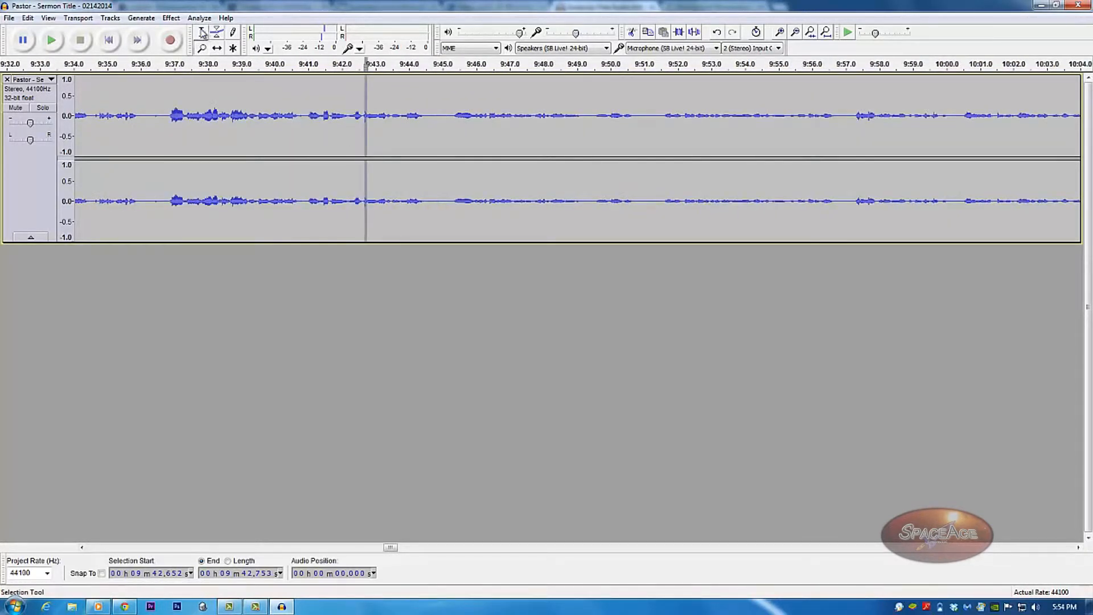
Play the audio from about 9:42 to check the repaired click.
key(F1)
click(361, 145)
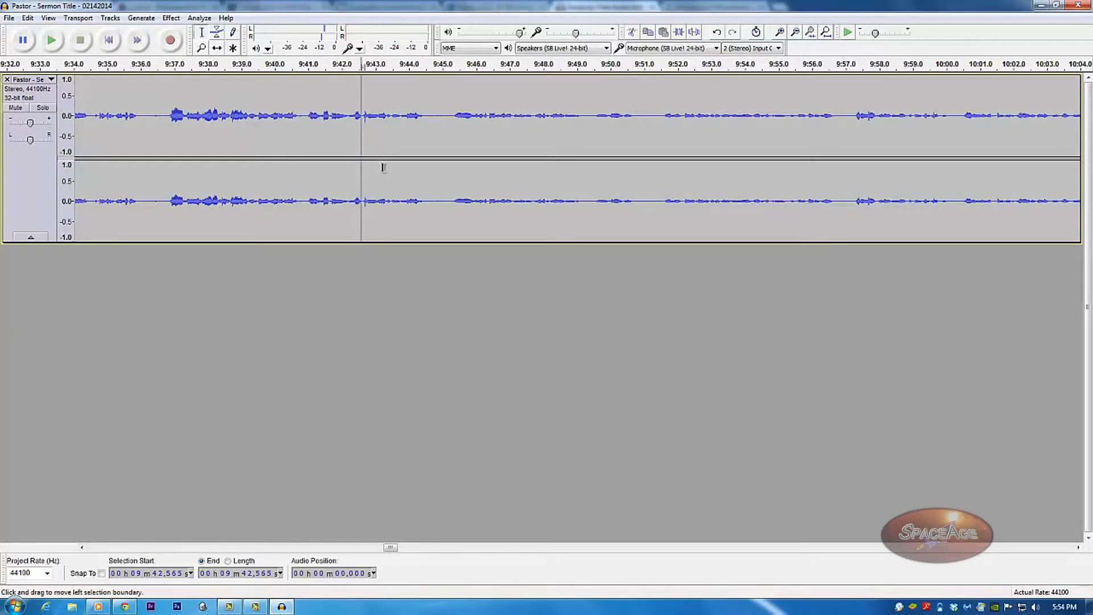
click(348, 138)
key(space)
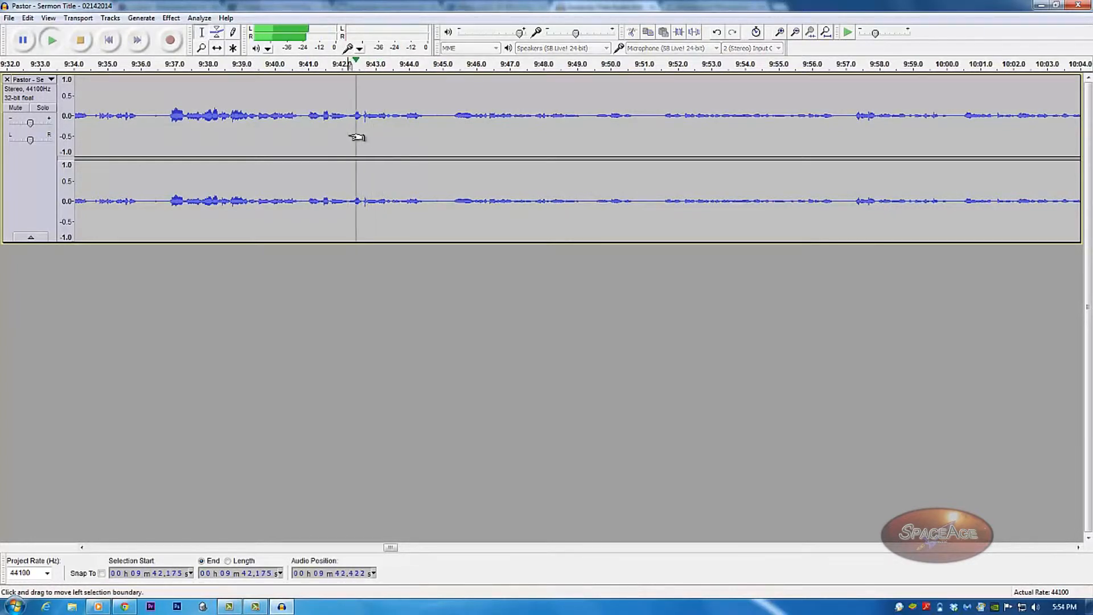
key(space)
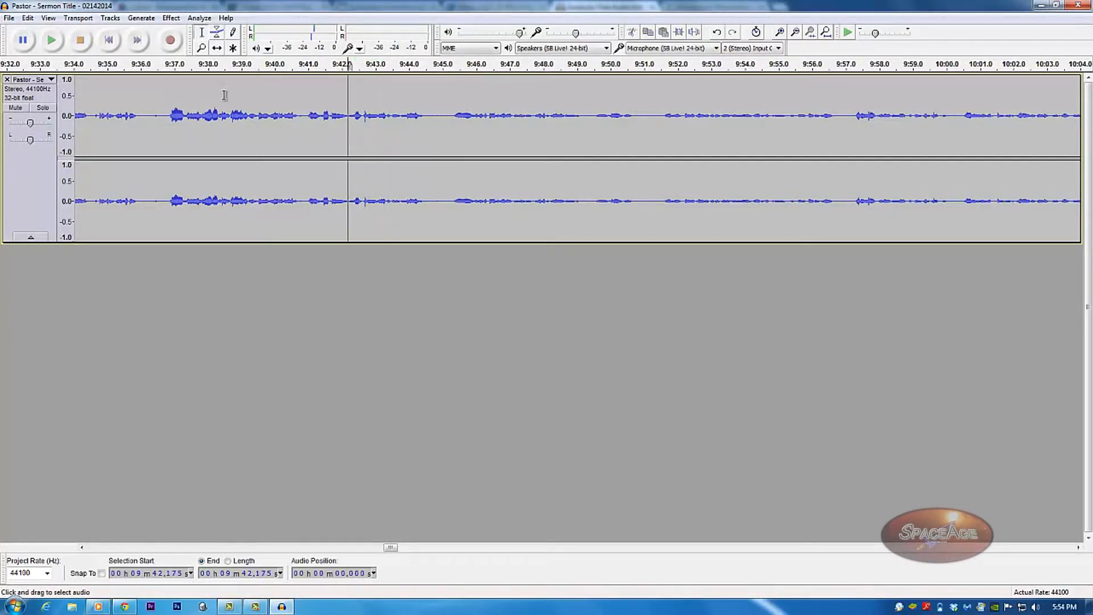
Zoom the timeline out until the whole sermon recording is visible.
click(201, 48)
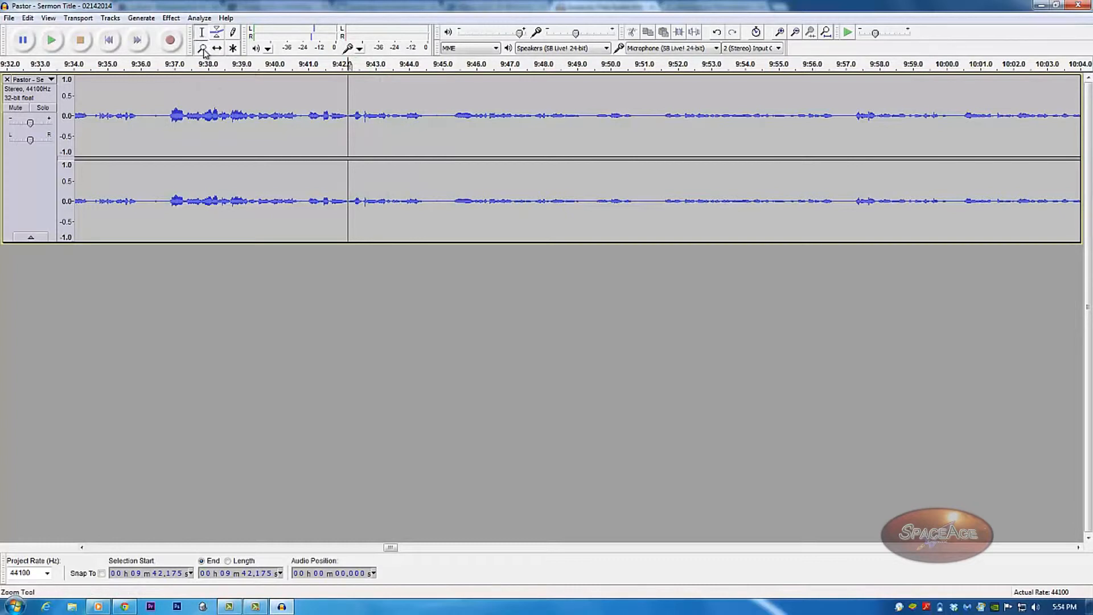
right_click(403, 149)
right_click(403, 149)
right_click(403, 149)
right_click(404, 150)
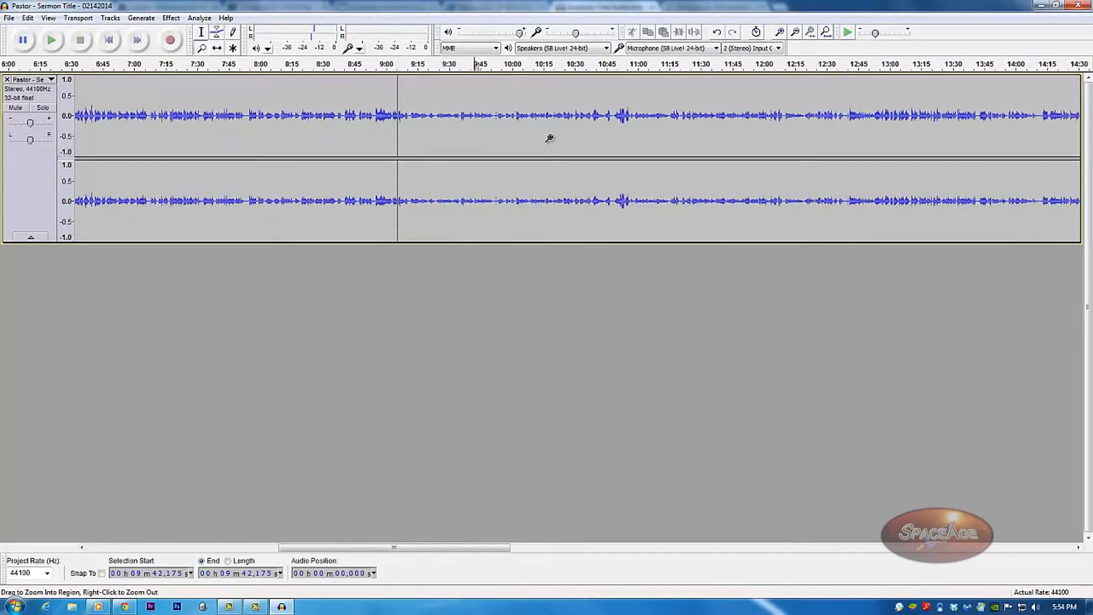
right_click(549, 138)
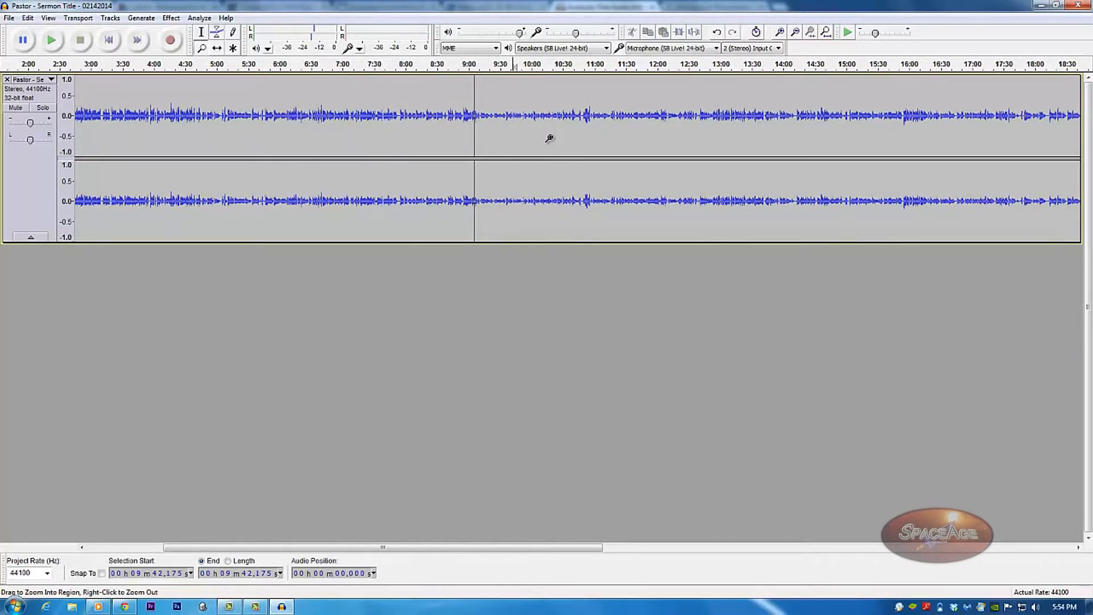
right_click(549, 139)
right_click(550, 138)
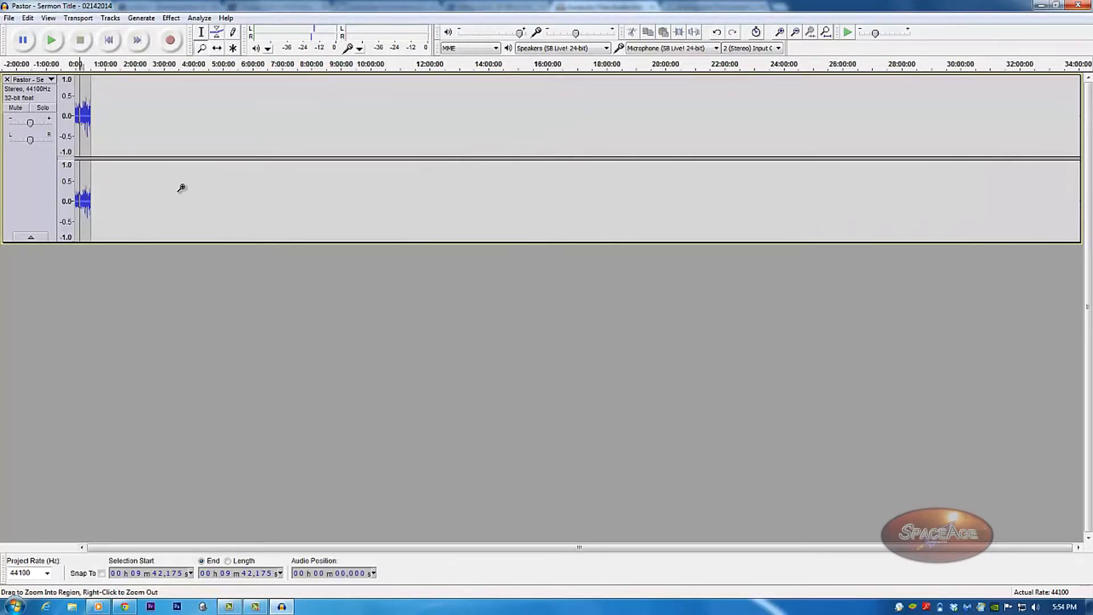
Zoom toward the 22-minute mark and play from about 22:08 to find the click.
click(82, 143)
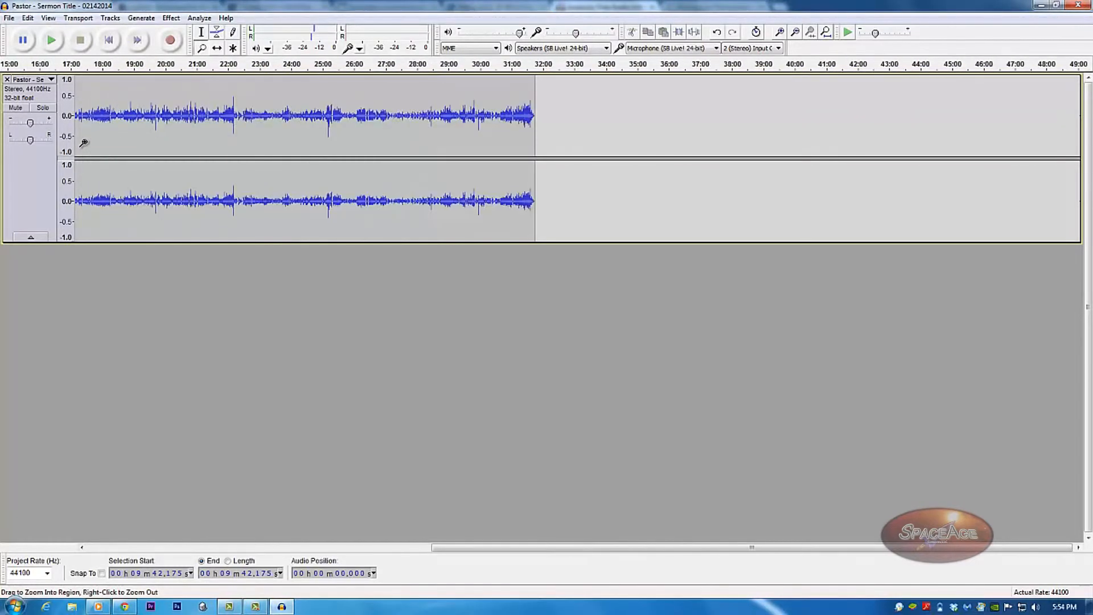
click(84, 143)
click(85, 143)
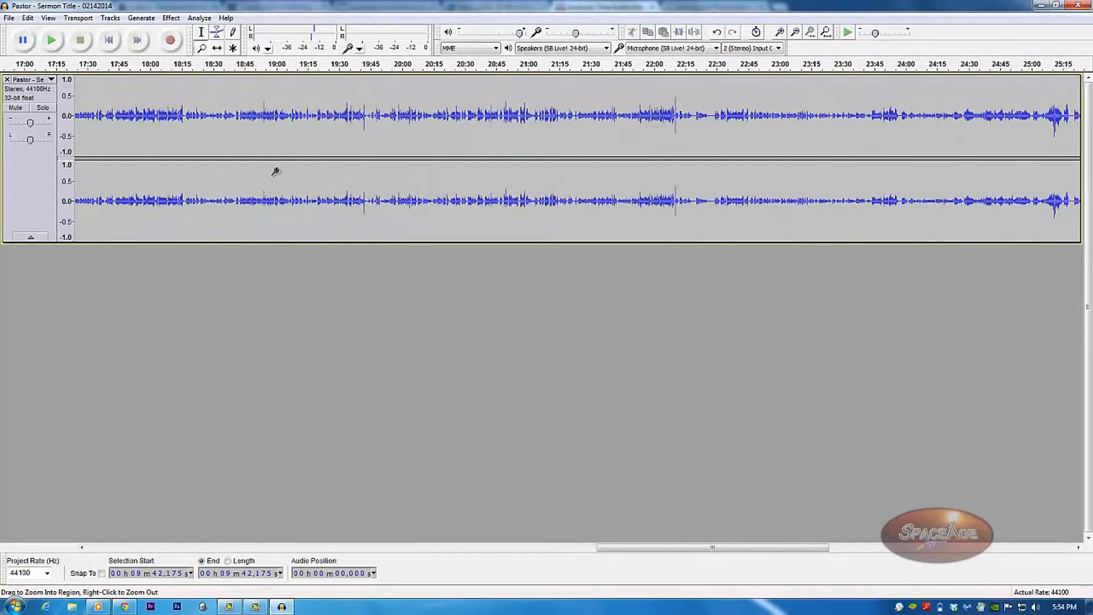
click(201, 32)
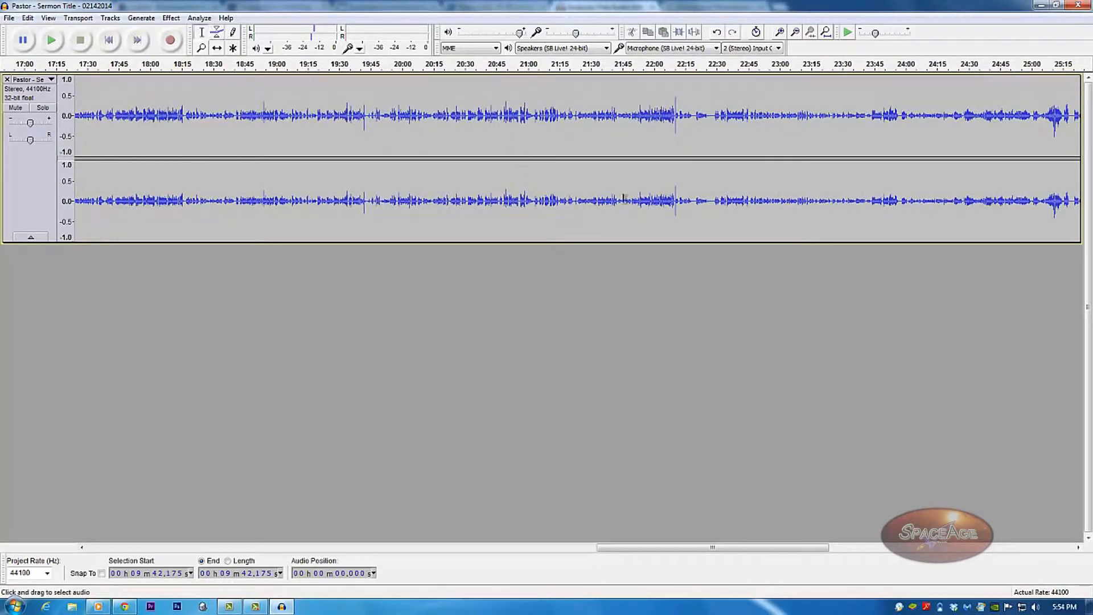
click(672, 143)
key(space)
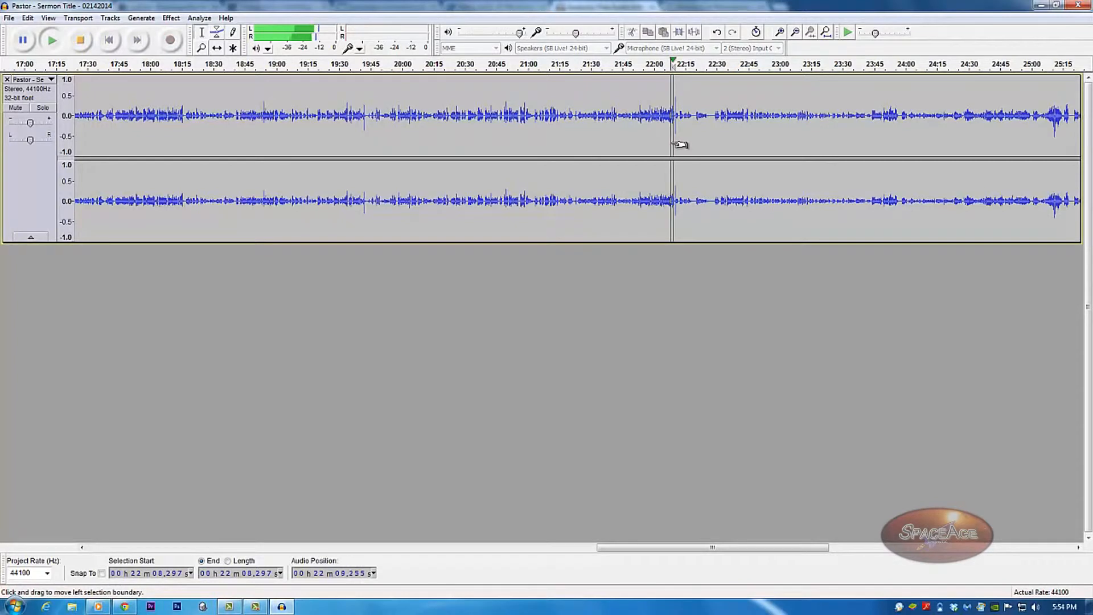
key(space)
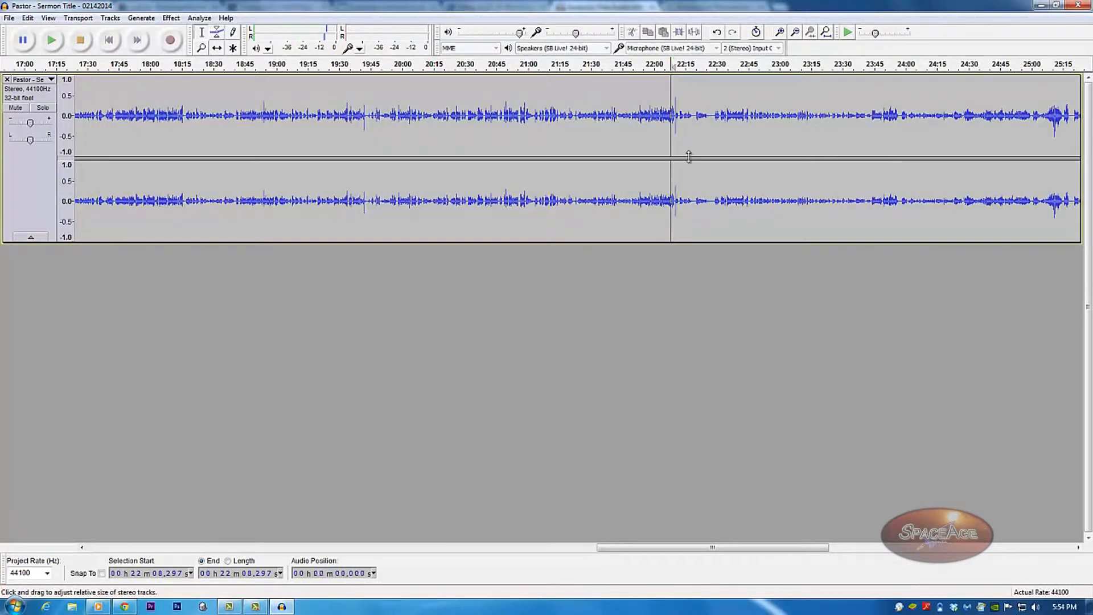
Zoom into the 21:52–22:23 stretch and select the 22:10 spike in both channels.
click(201, 48)
click(681, 132)
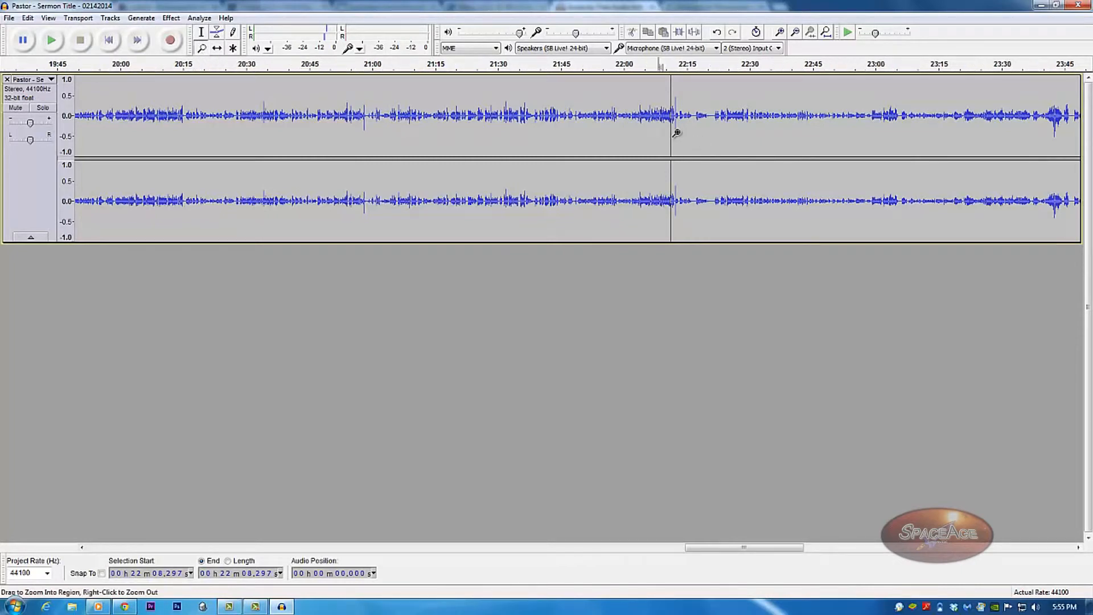
click(670, 133)
click(667, 133)
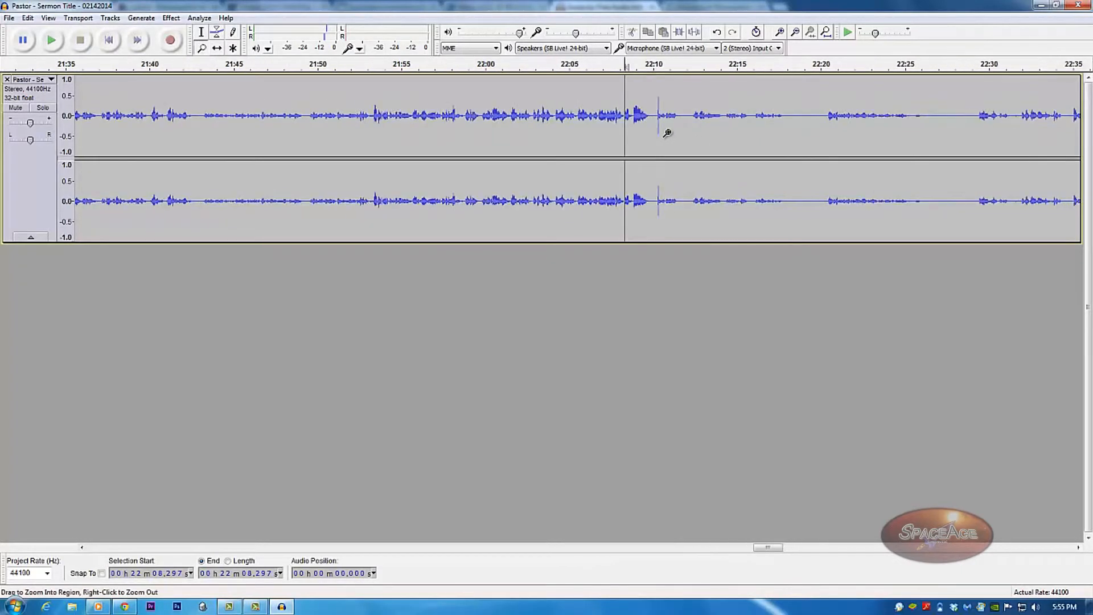
click(668, 133)
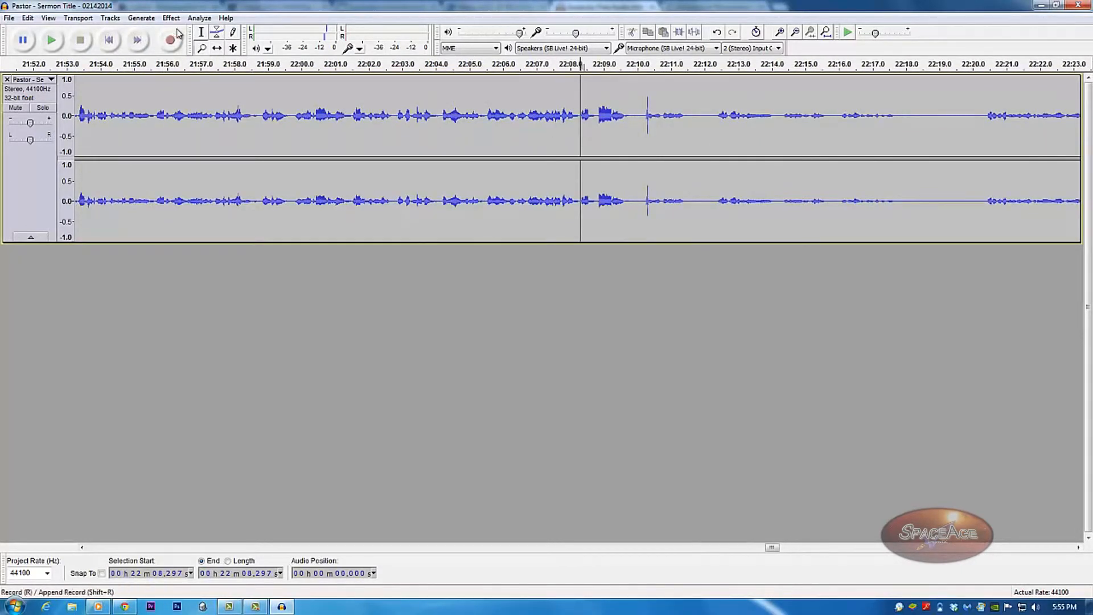
click(201, 34)
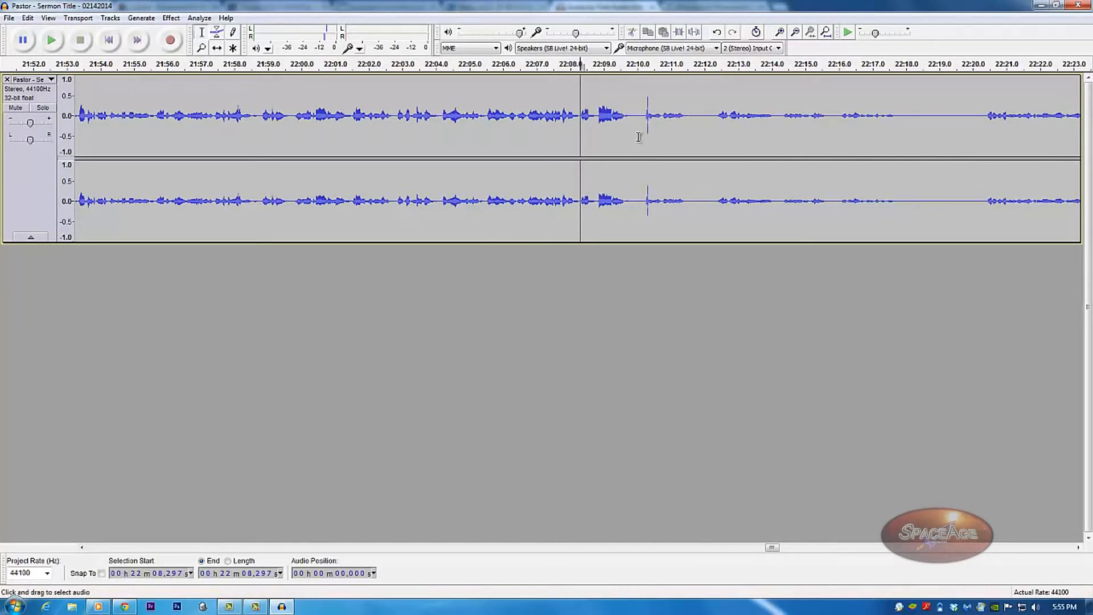
drag(642, 136, 653, 142)
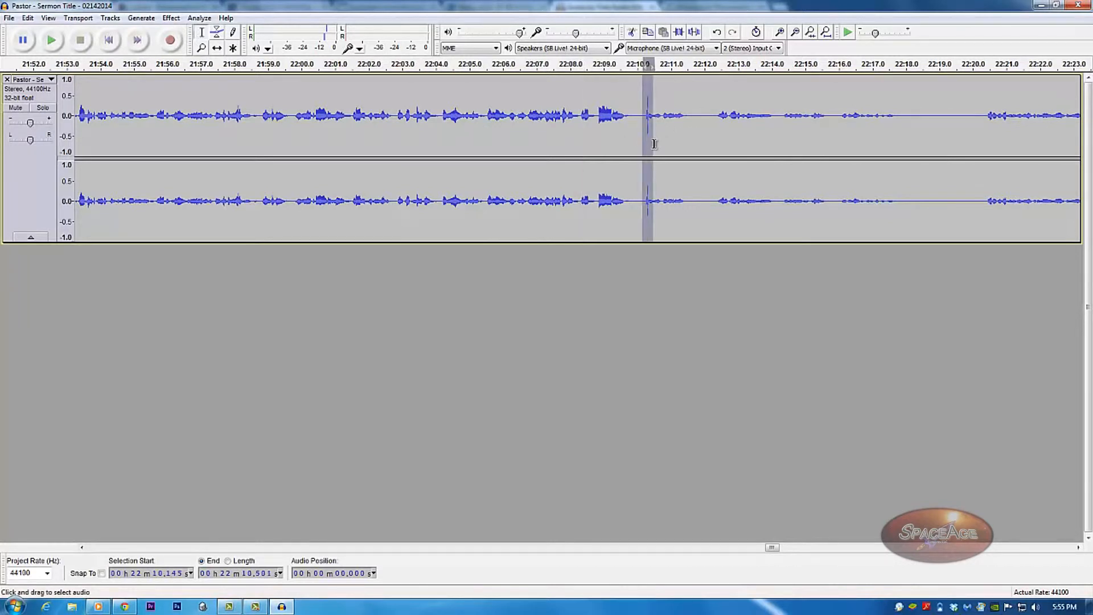
Normalize the selected 22:10 spike to -16.0 dB with DC offset removal.
click(200, 19)
mouse_move(172, 18)
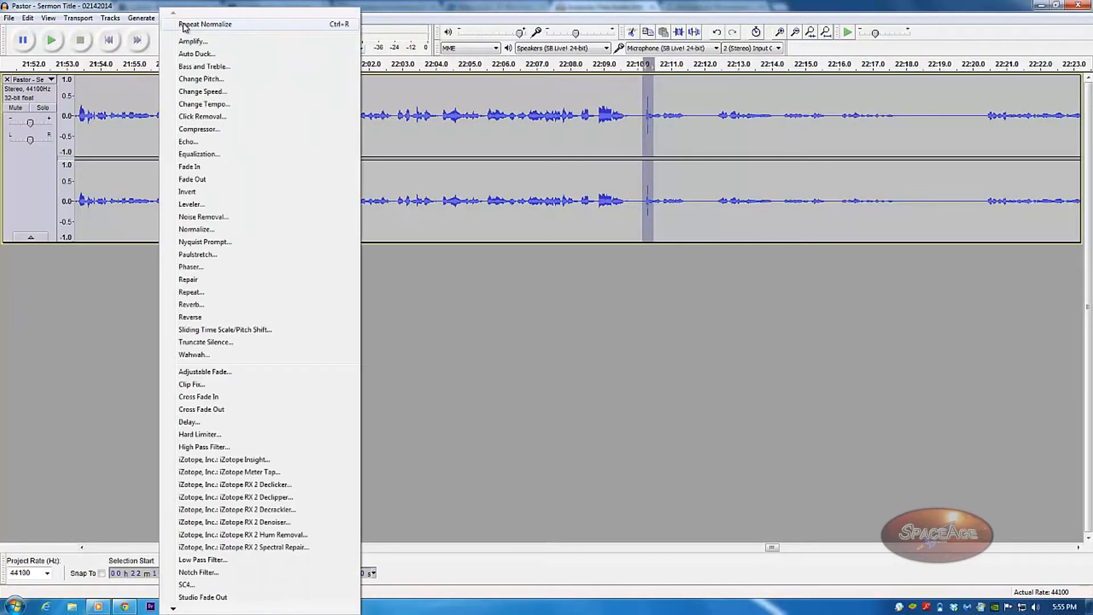
click(215, 230)
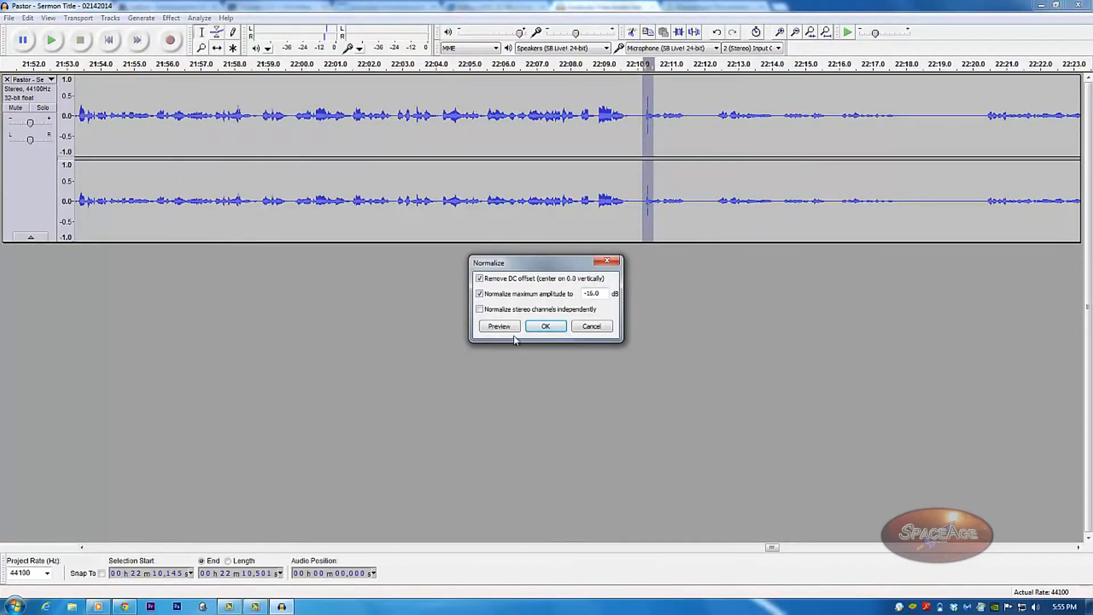
click(545, 326)
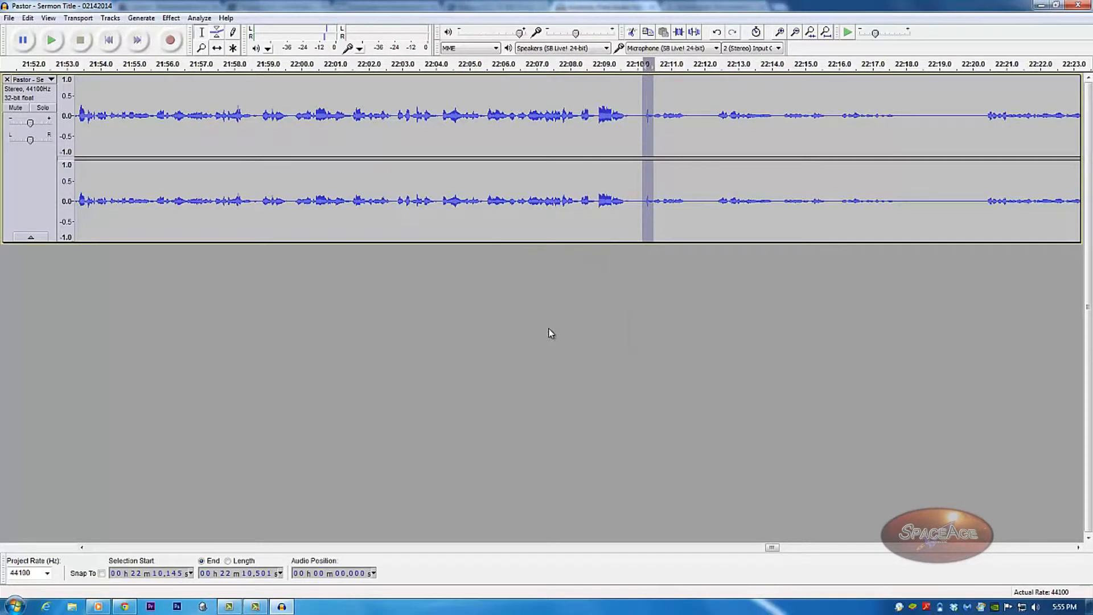
Play back from 22:08.246 to check that the click is fixed.
click(634, 122)
key(space)
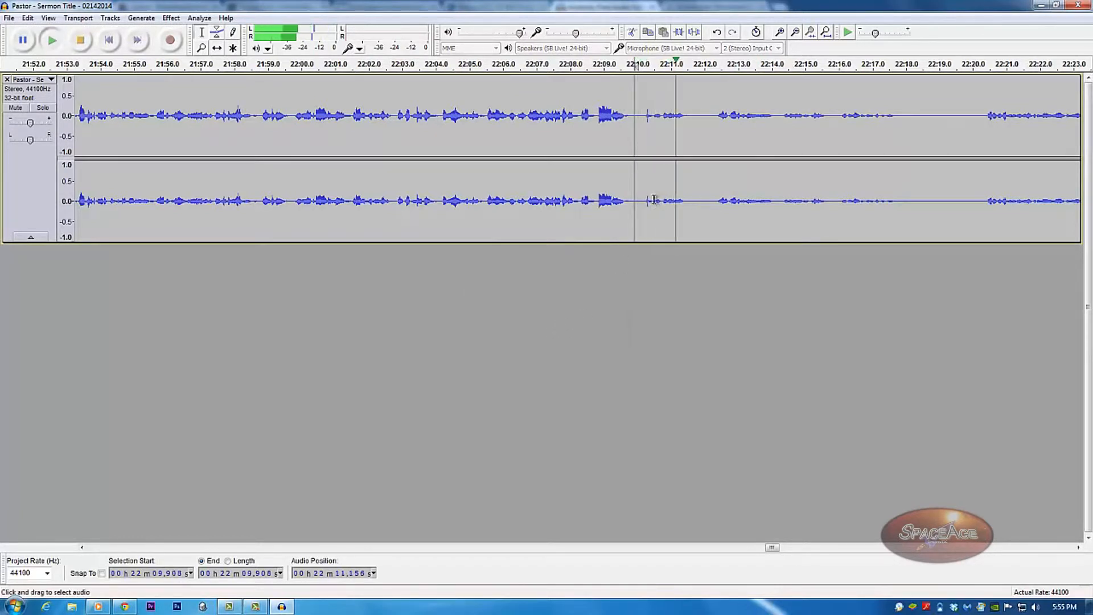
key(space)
click(591, 156)
key(space)
key(space)
click(580, 141)
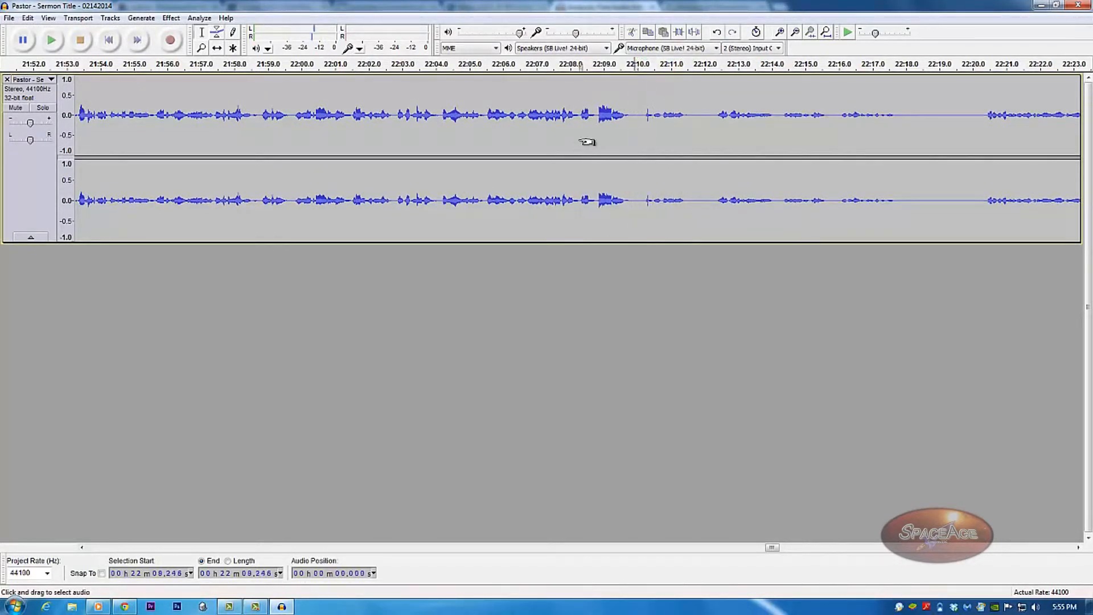
key(space)
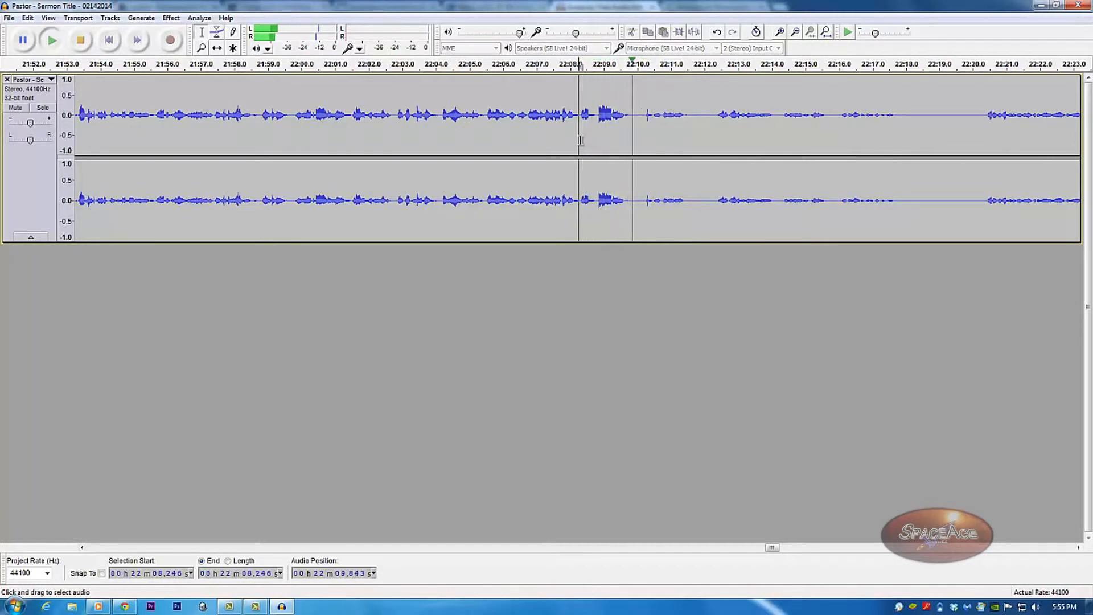
key(space)
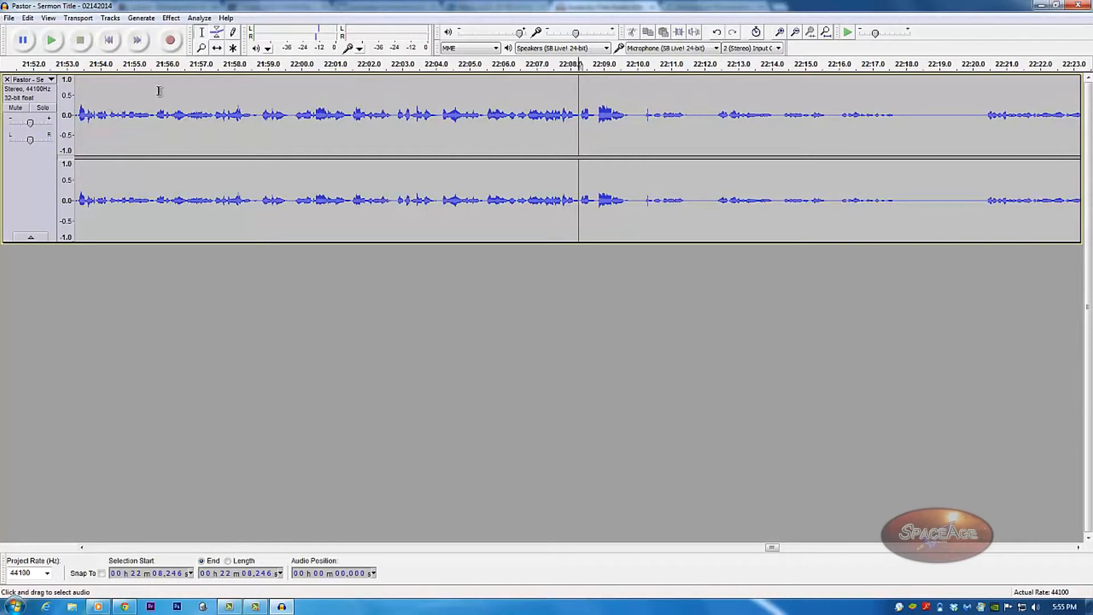
Zoom the timeline out to see the whole sermon recording.
click(203, 48)
right_click(396, 161)
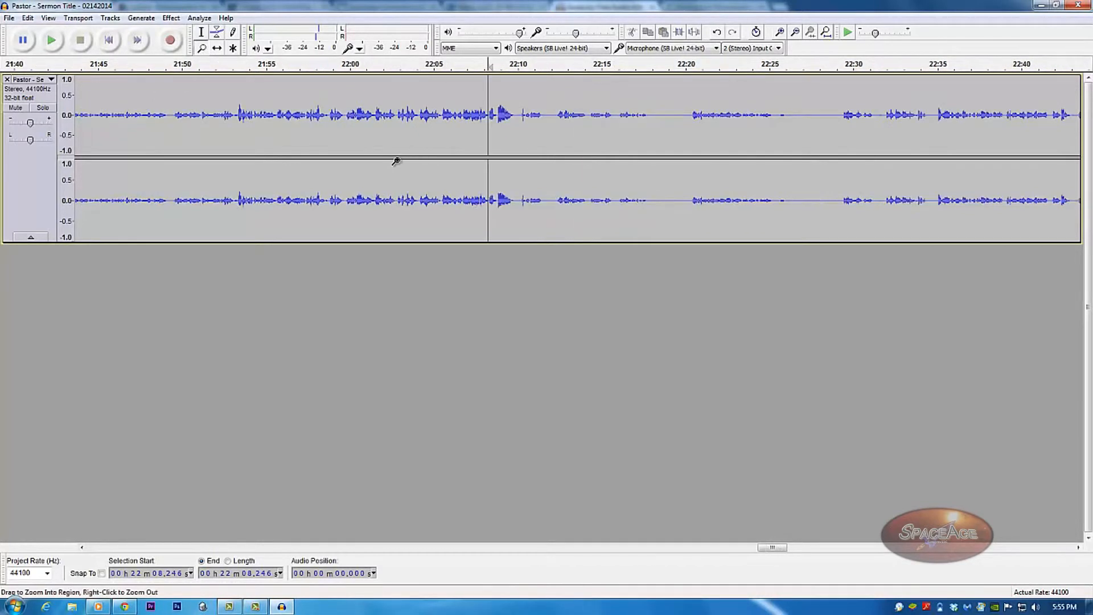
right_click(396, 161)
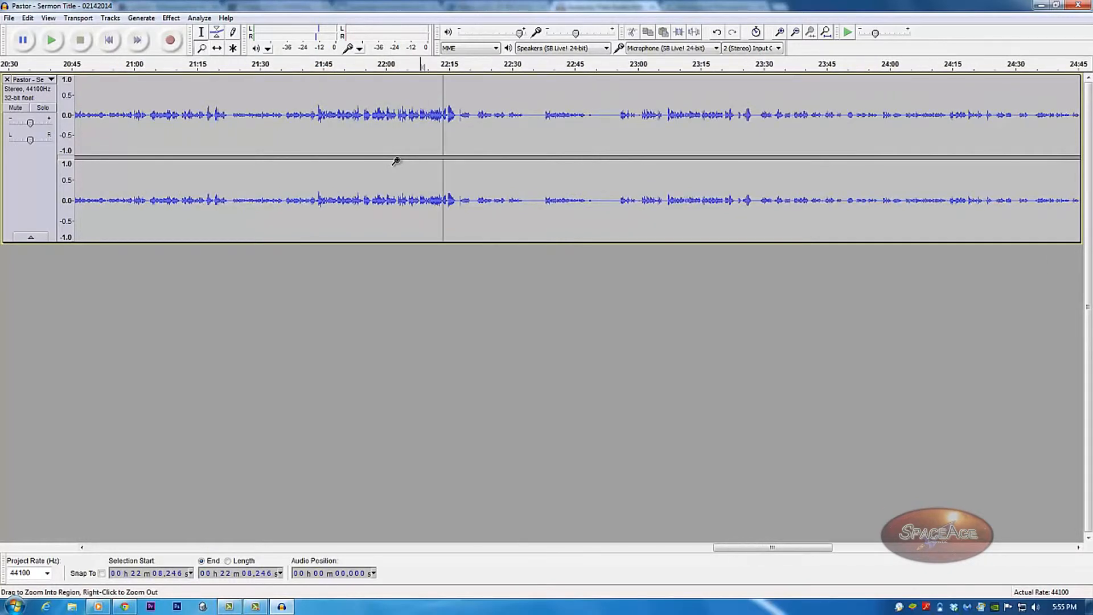
right_click(397, 162)
right_click(396, 161)
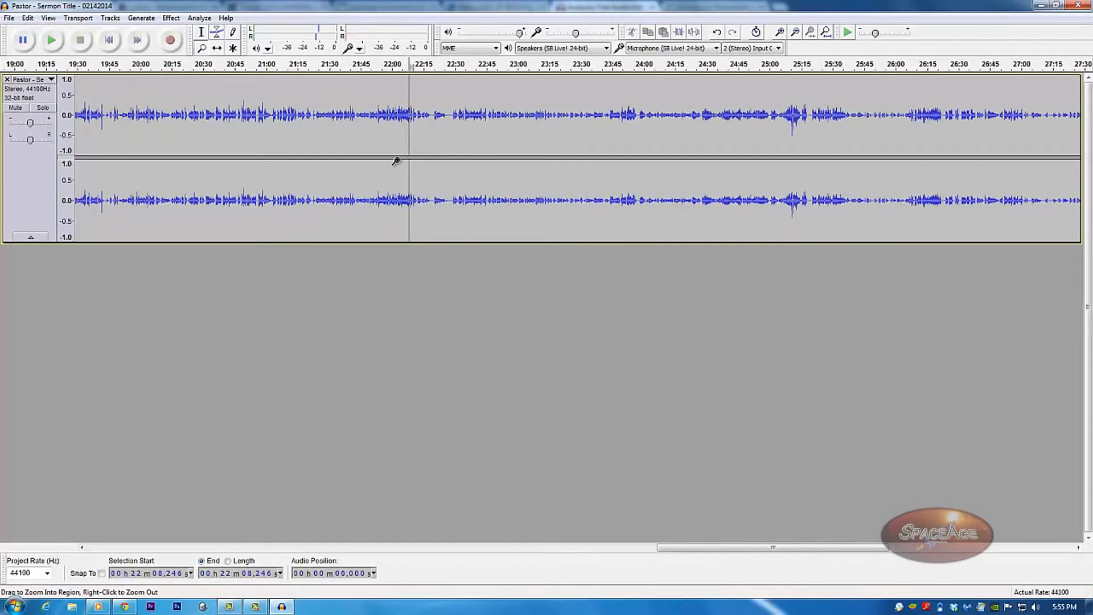
right_click(396, 161)
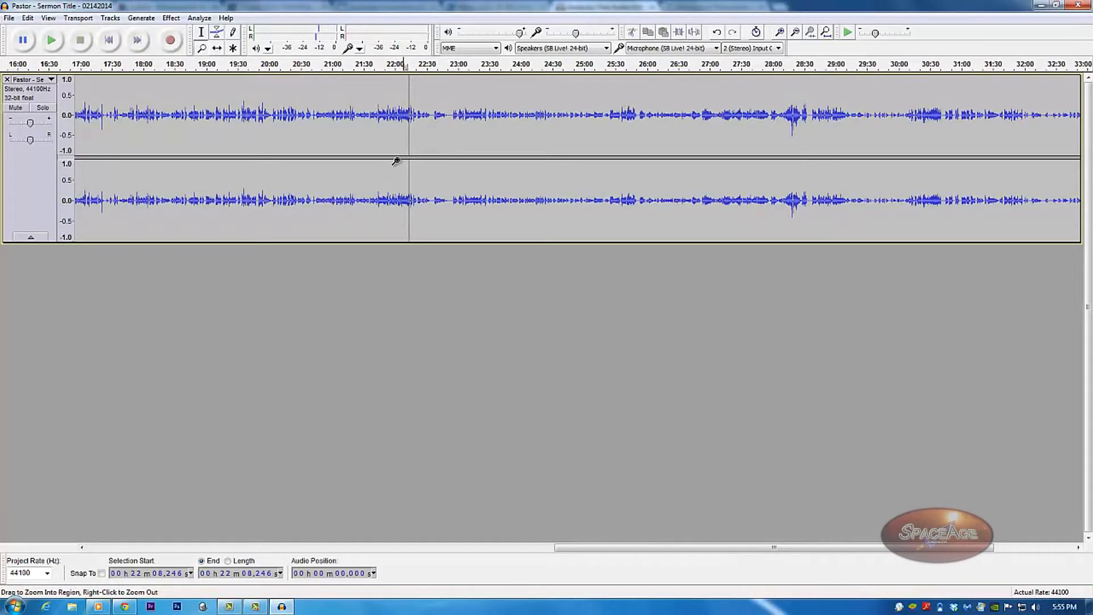
right_click(332, 145)
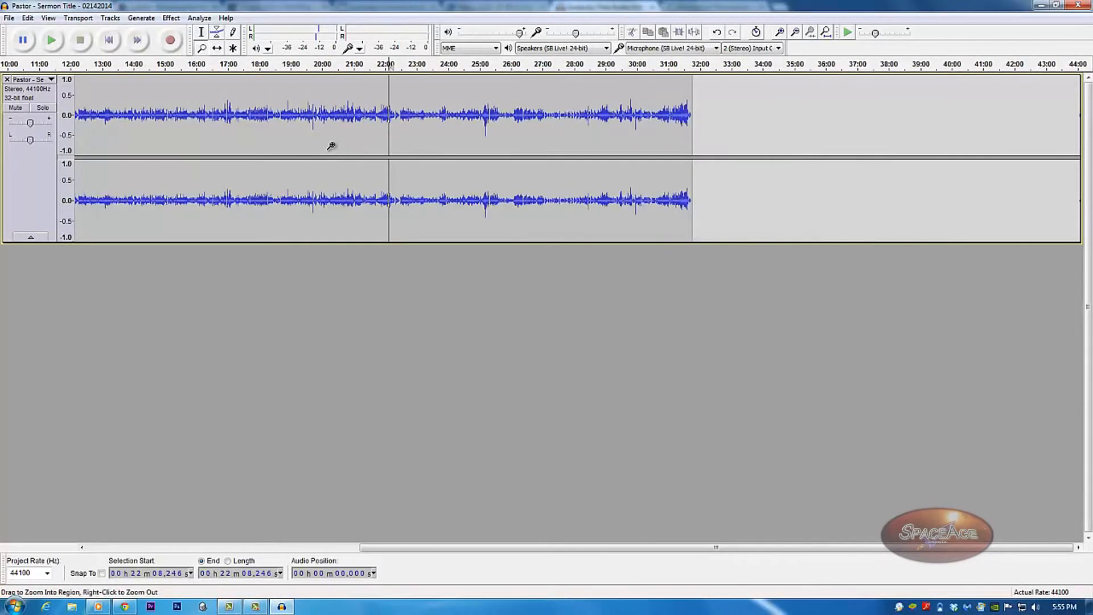
click(332, 146)
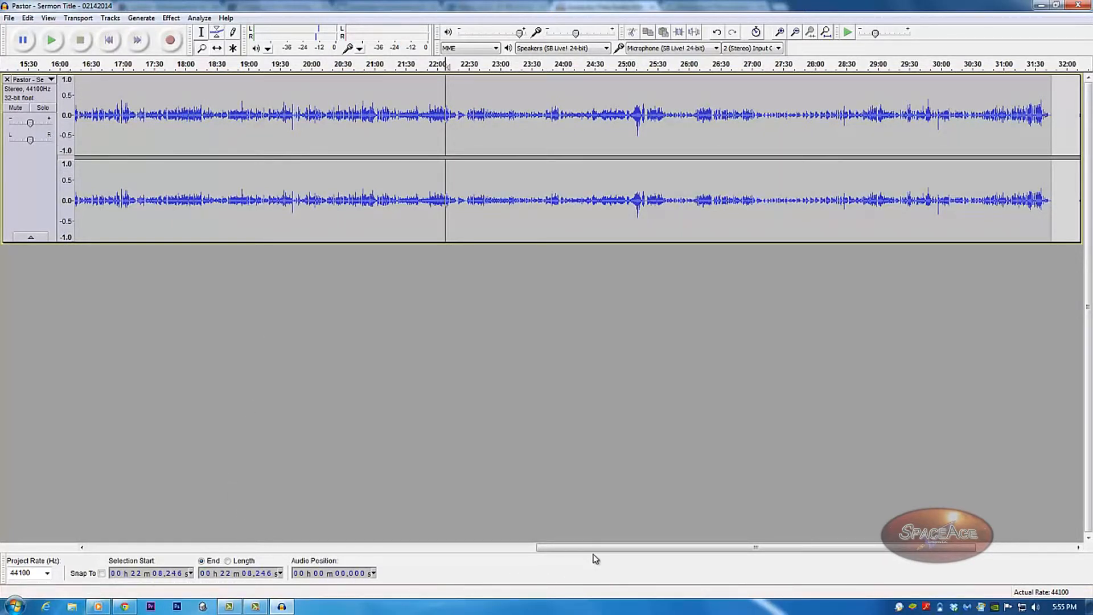
Scroll the timeline left to show the start of the sermon track.
drag(589, 549, 65, 567)
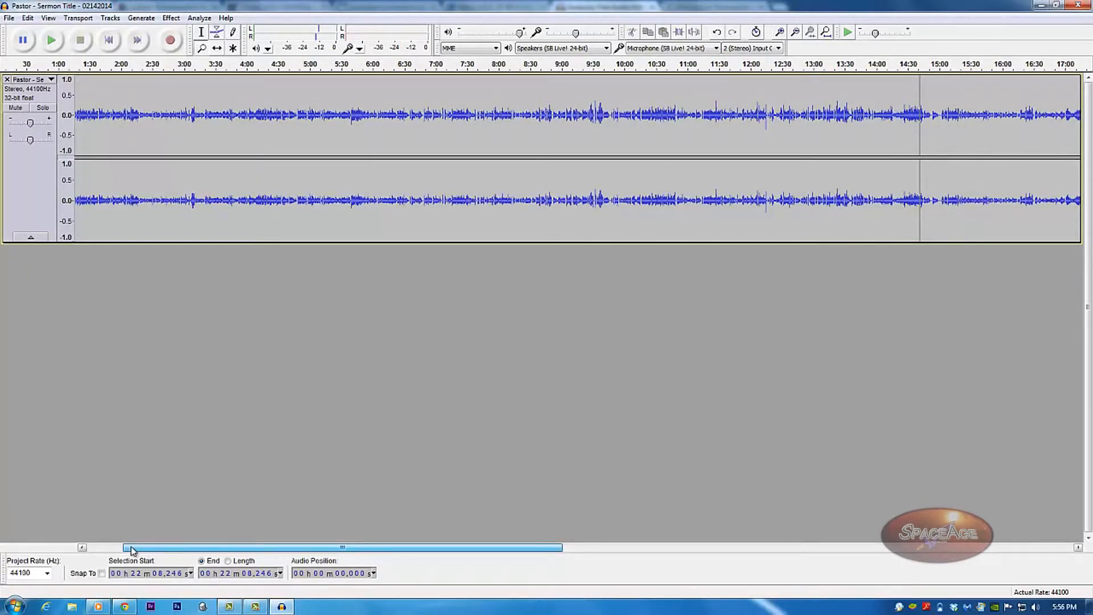
drag(132, 550, 127, 496)
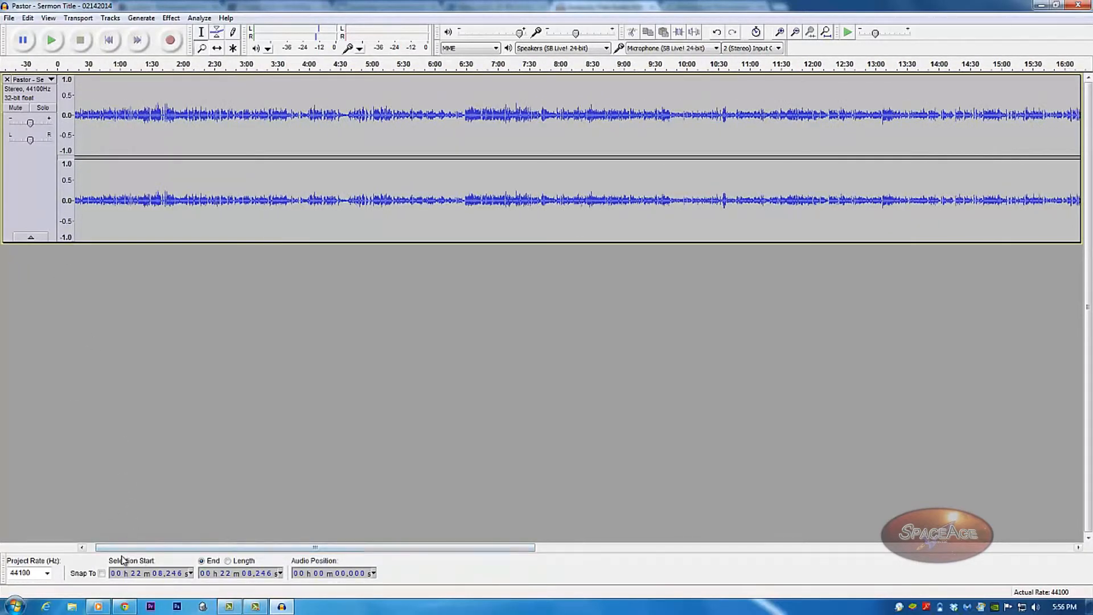
drag(108, 549, 100, 550)
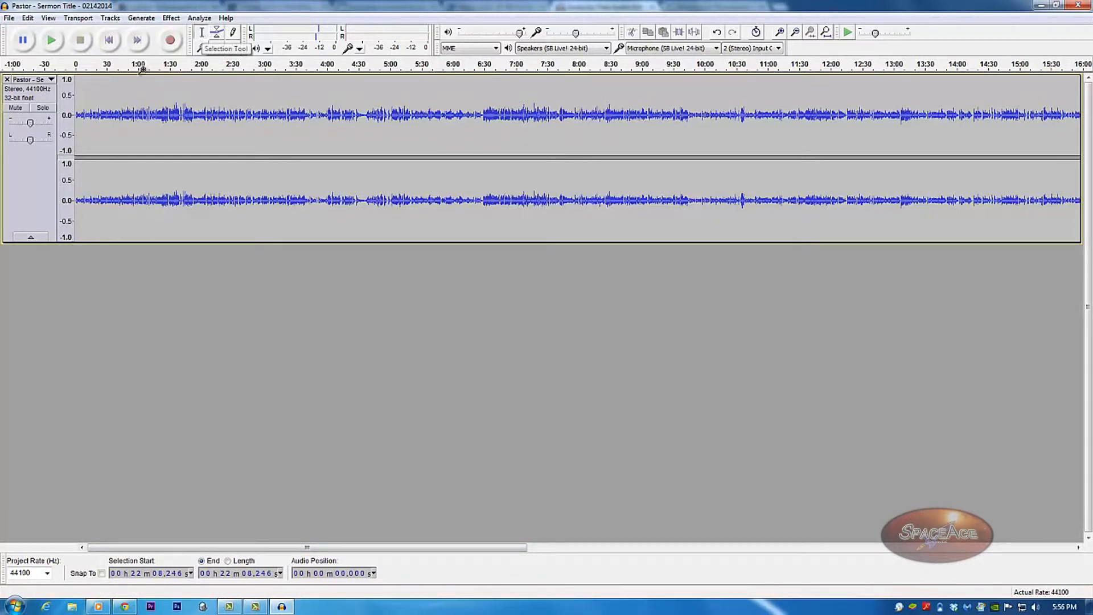
Play the opening of the sermon from the very start to hear how it begins.
click(78, 149)
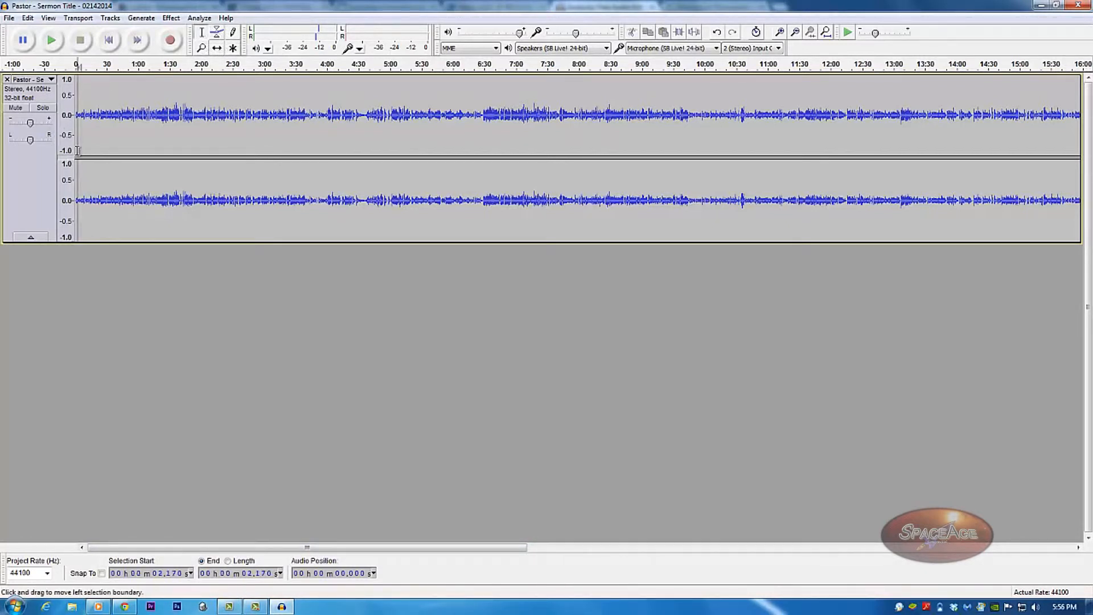
key(space)
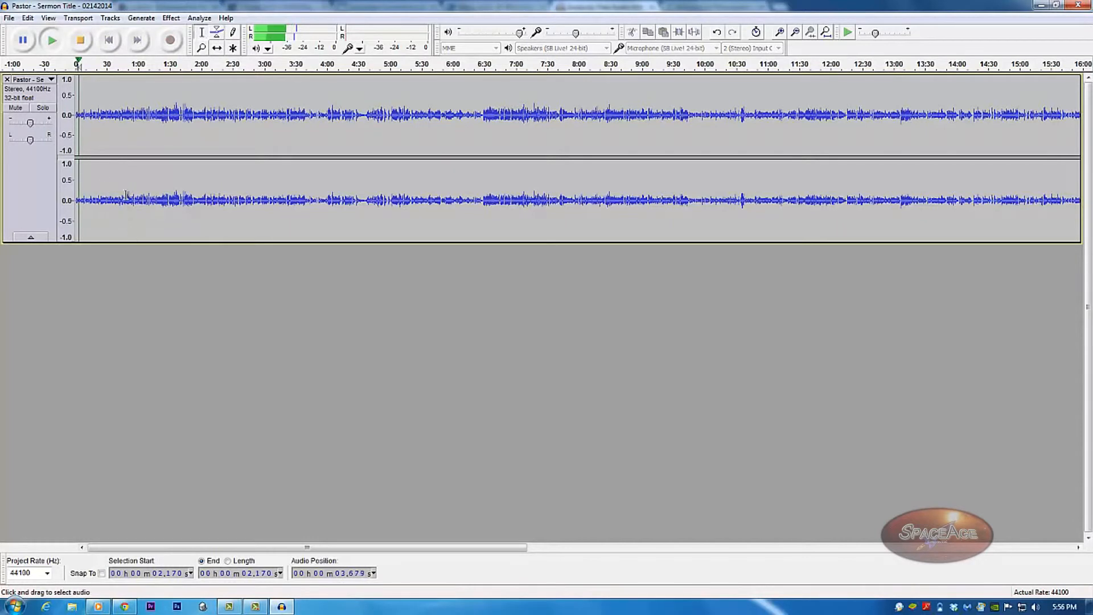
key(space)
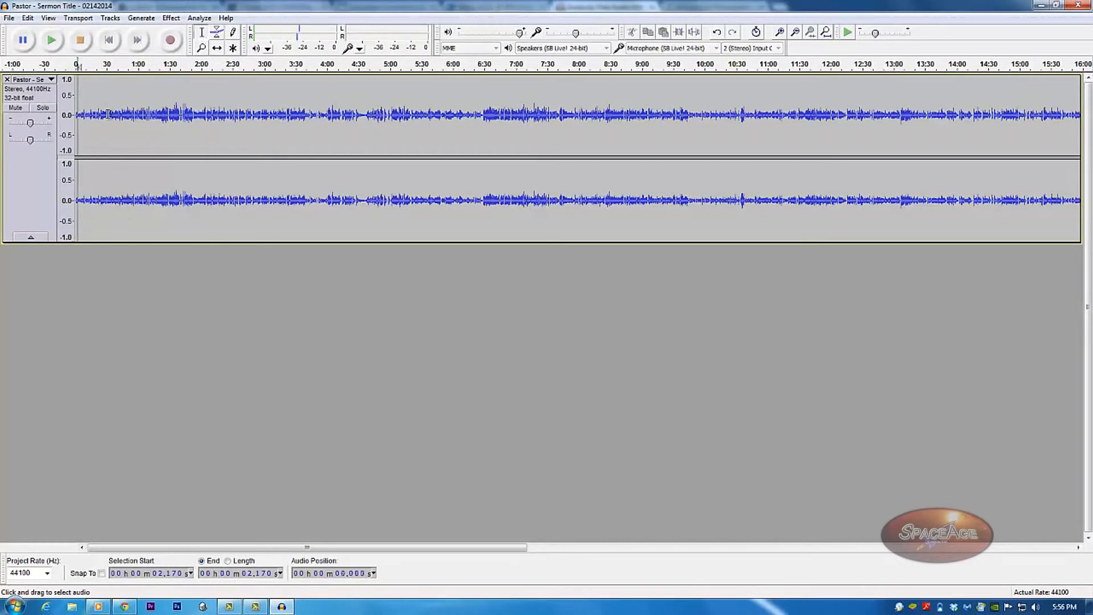
click(109, 39)
key(space)
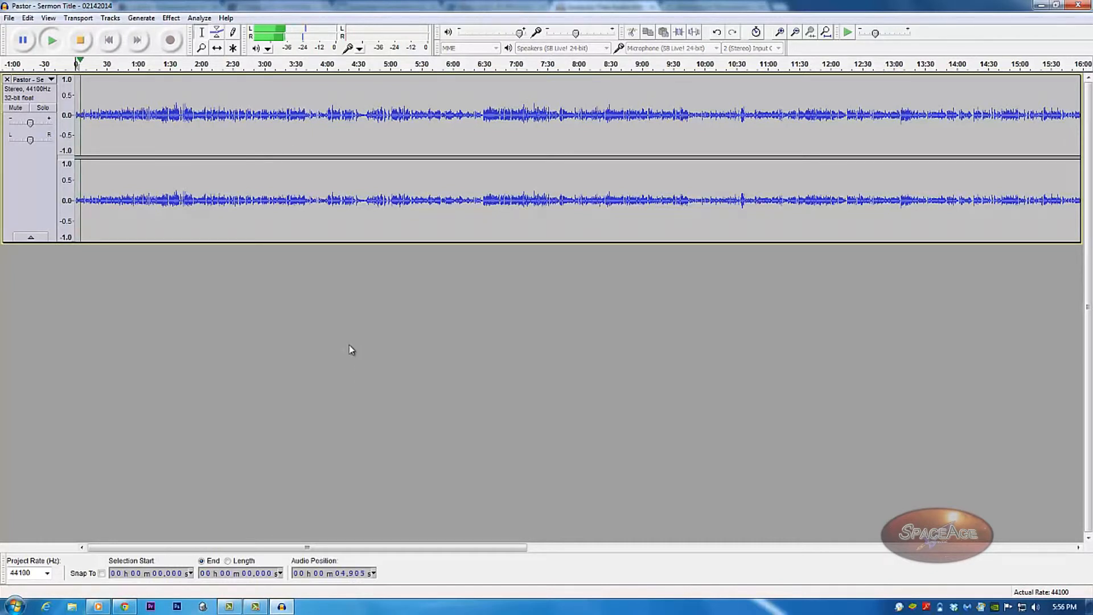
key(space)
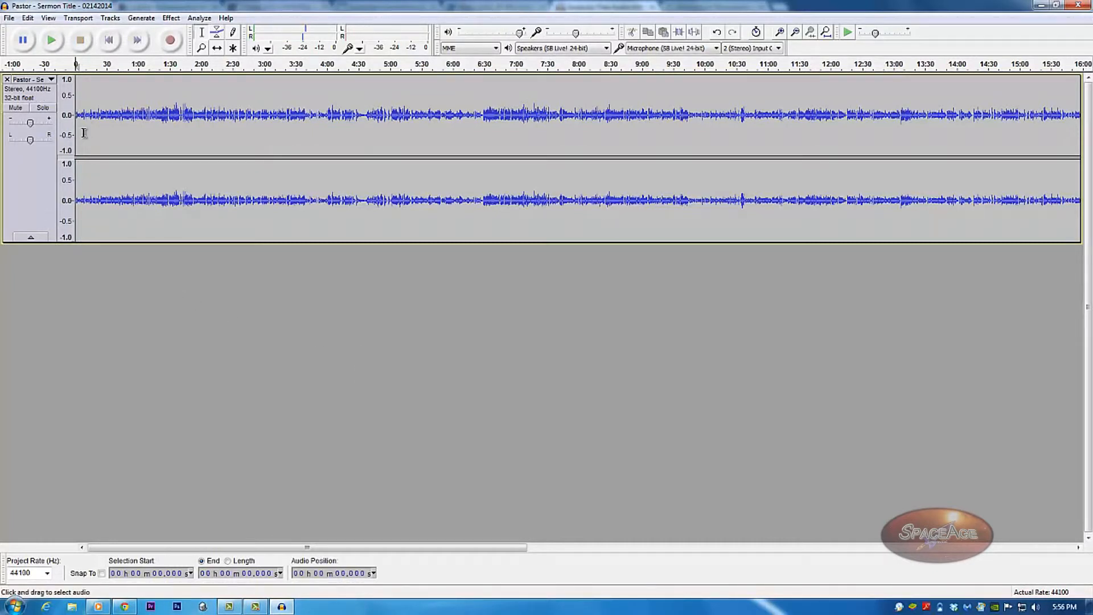
Apply Fade In to the first 8 seconds and listen to the result from the start.
drag(84, 132, 56, 140)
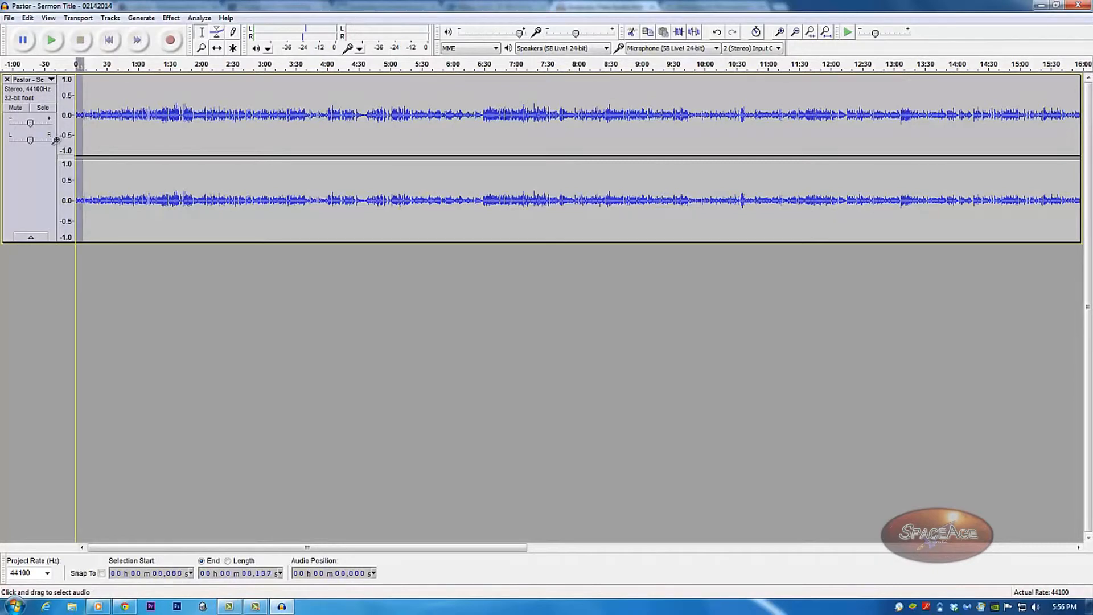
click(169, 20)
click(226, 168)
click(88, 213)
click(114, 42)
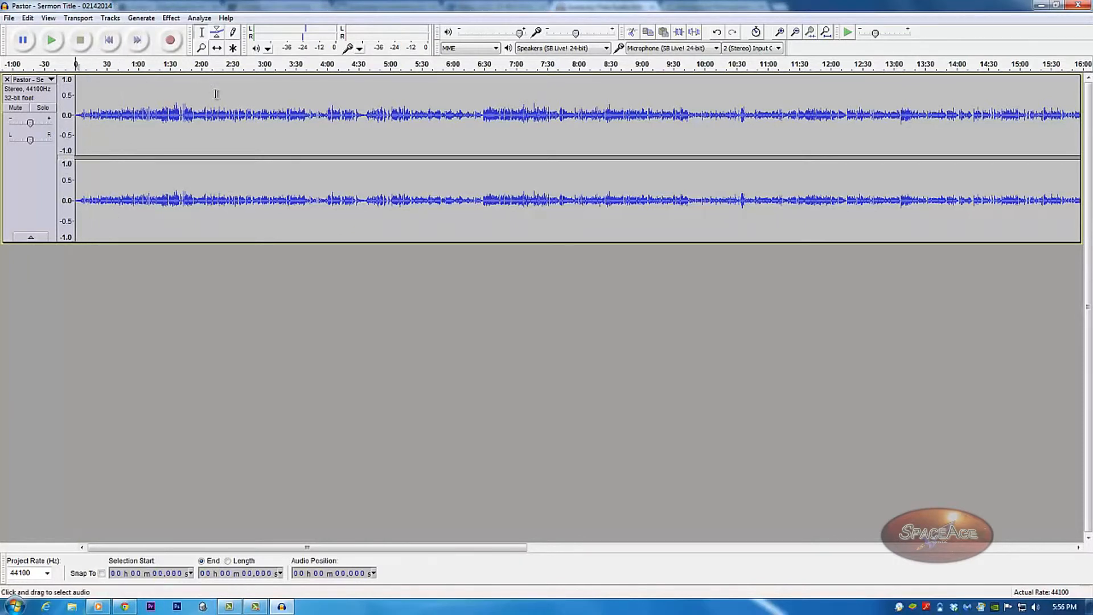
key(space)
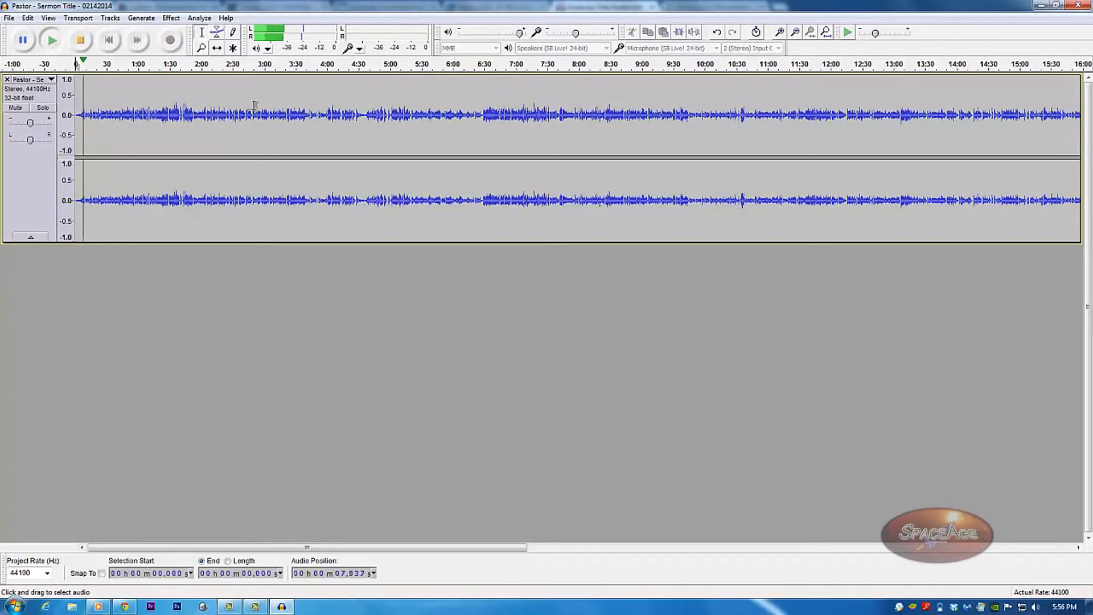
key(space)
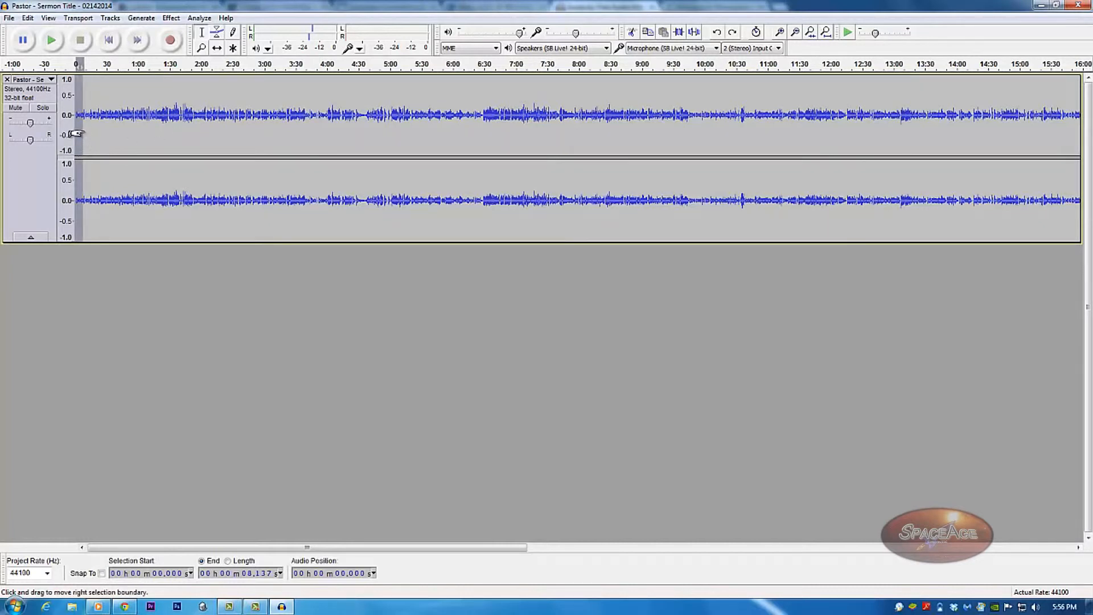
Reapply Fade In over the first 4.882 seconds only and play it back.
drag(84, 131, 72, 132)
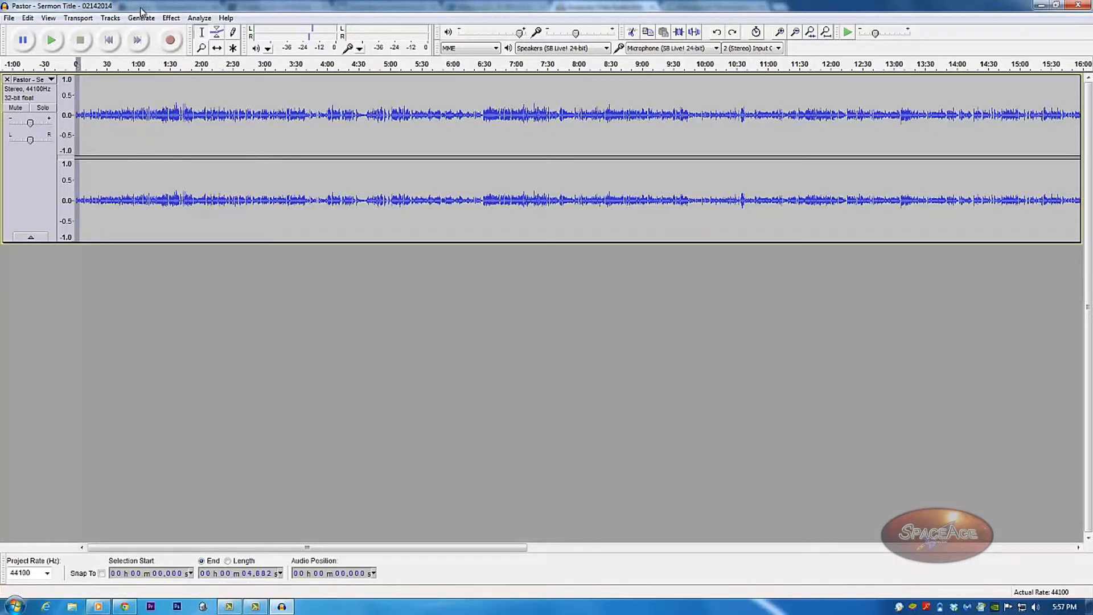
click(166, 18)
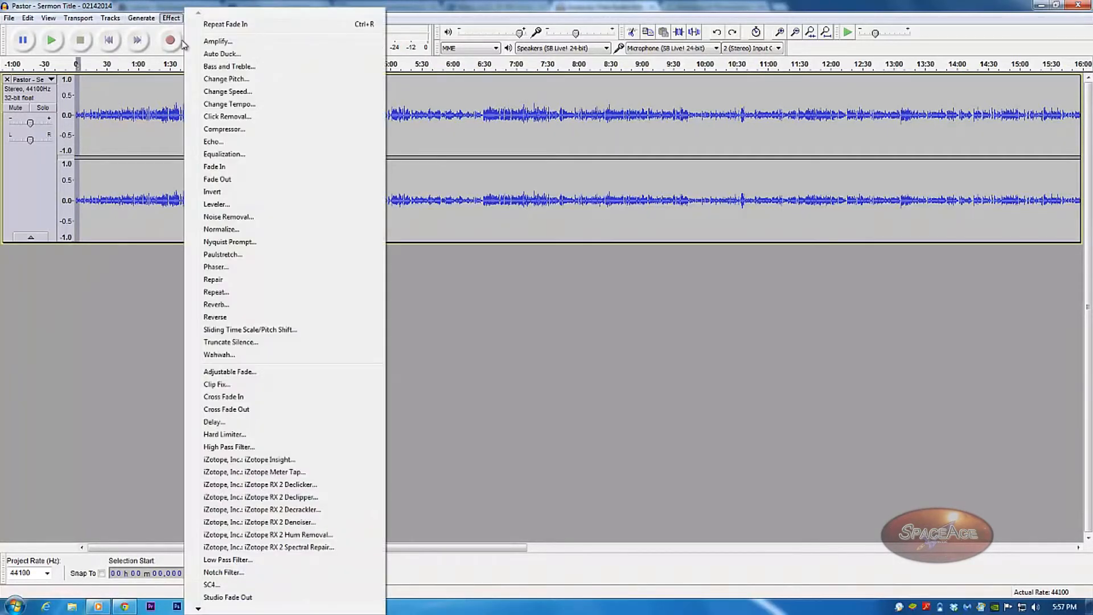
click(233, 170)
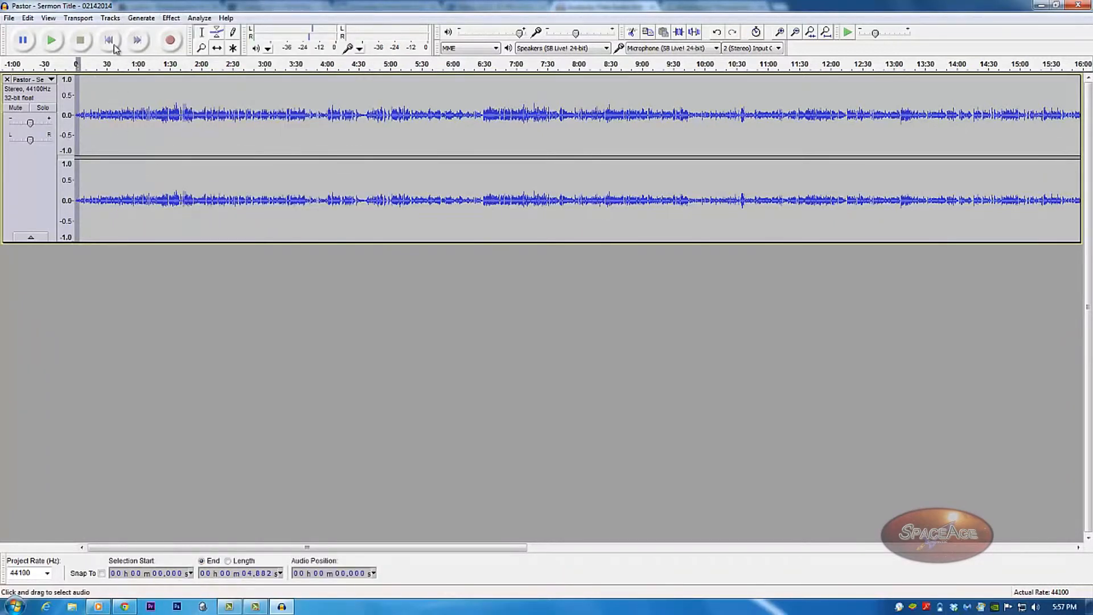
click(53, 40)
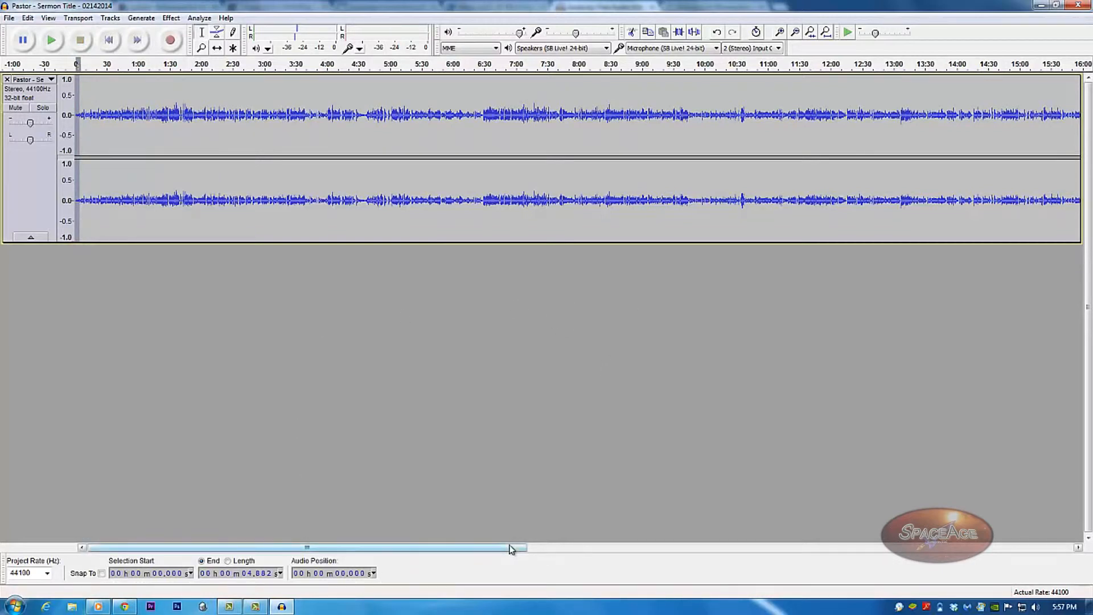
Apply Fade Out to the sermon's last seconds, listen, then narrow the selection to the final few seconds.
click(144, 45)
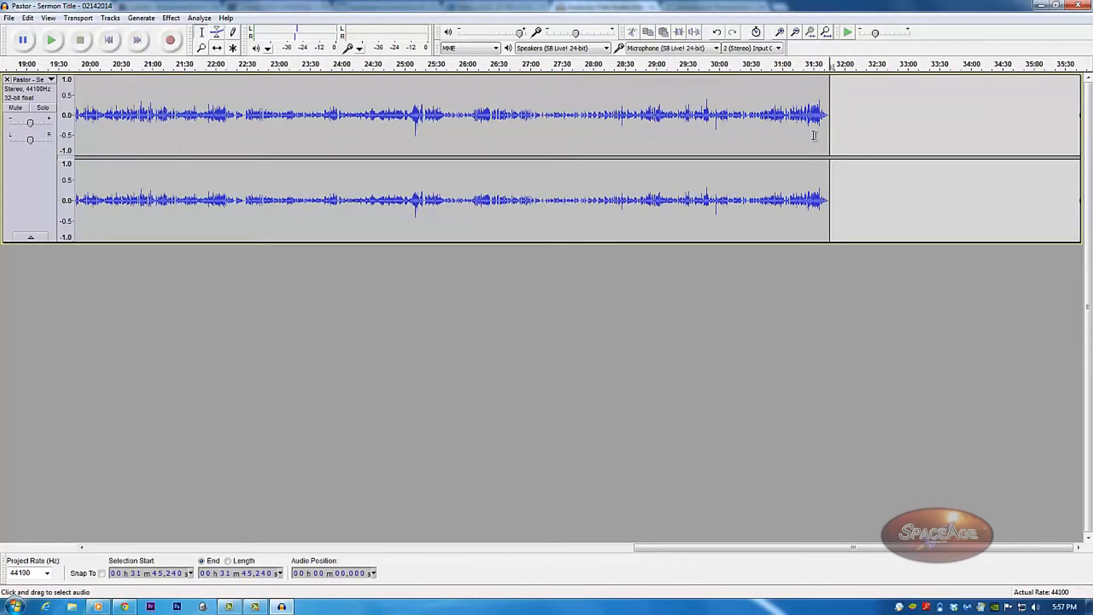
drag(816, 135, 832, 136)
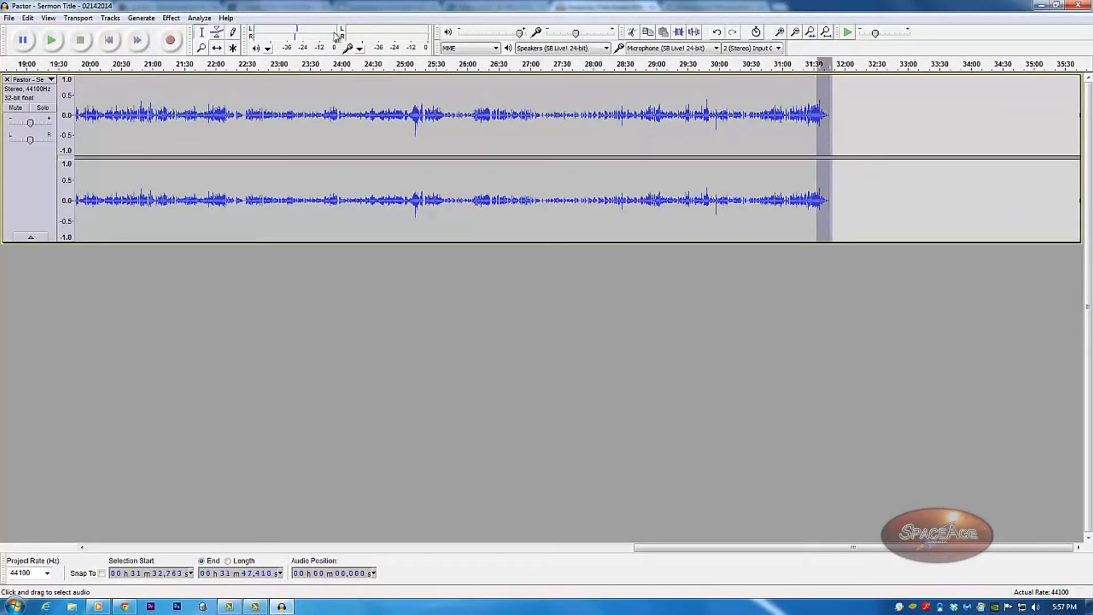
click(171, 18)
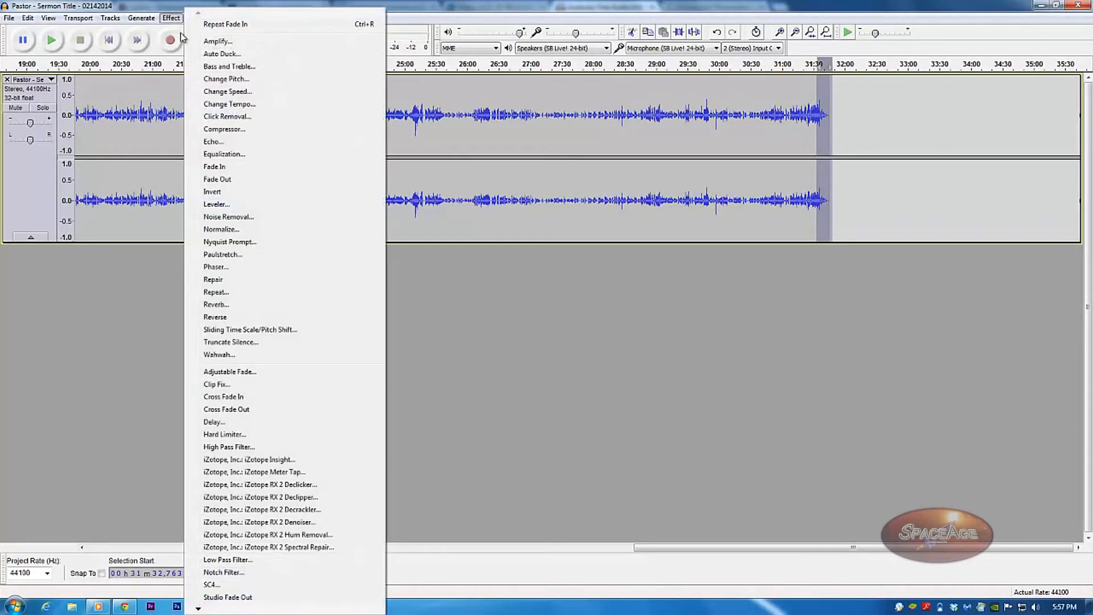
click(264, 179)
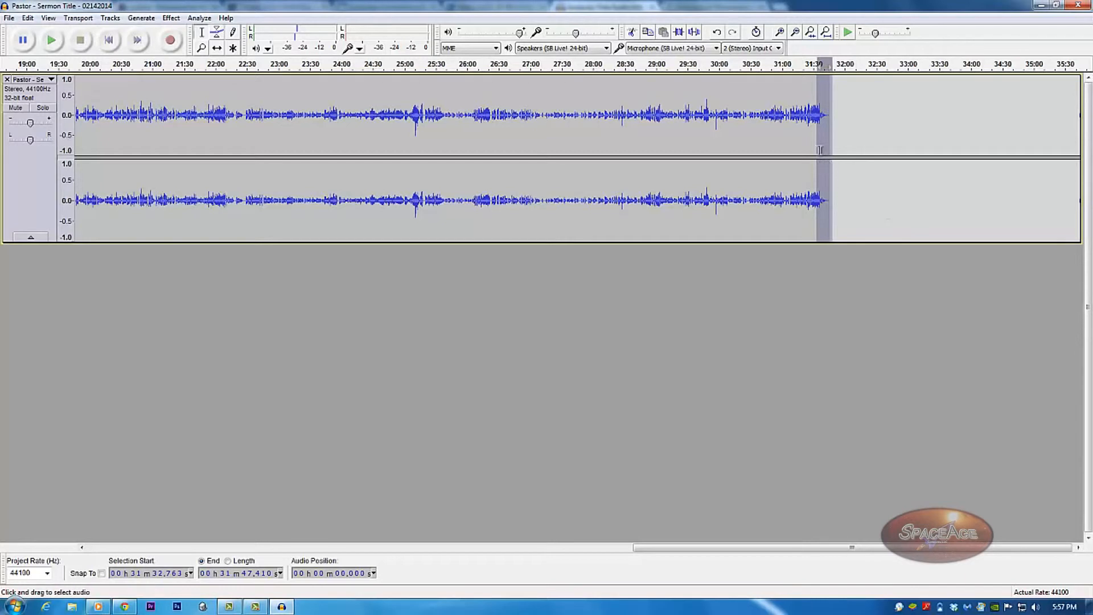
key(space)
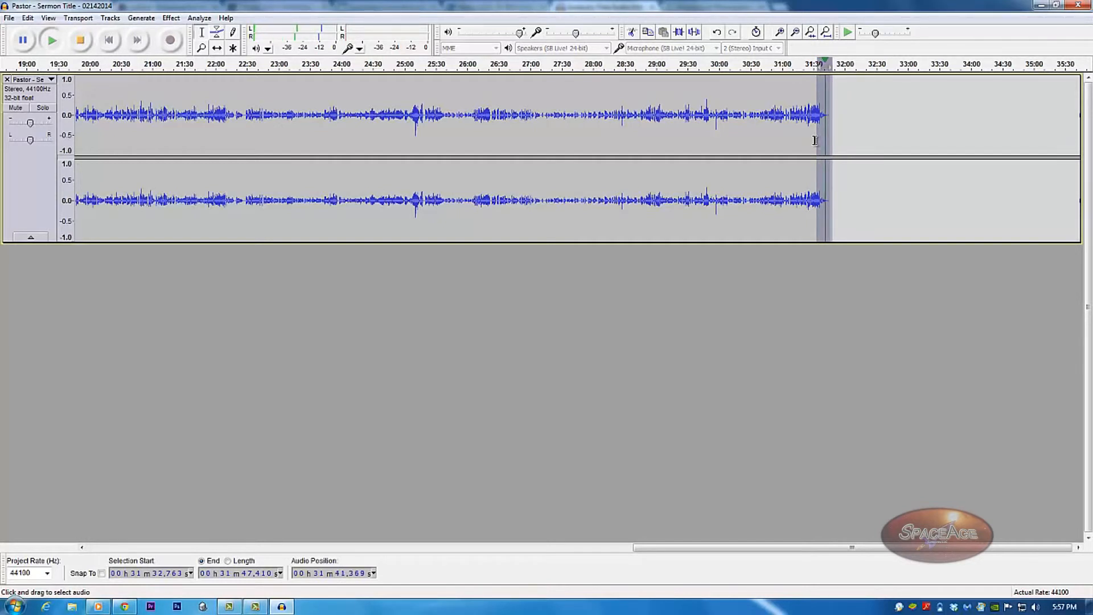
key(space)
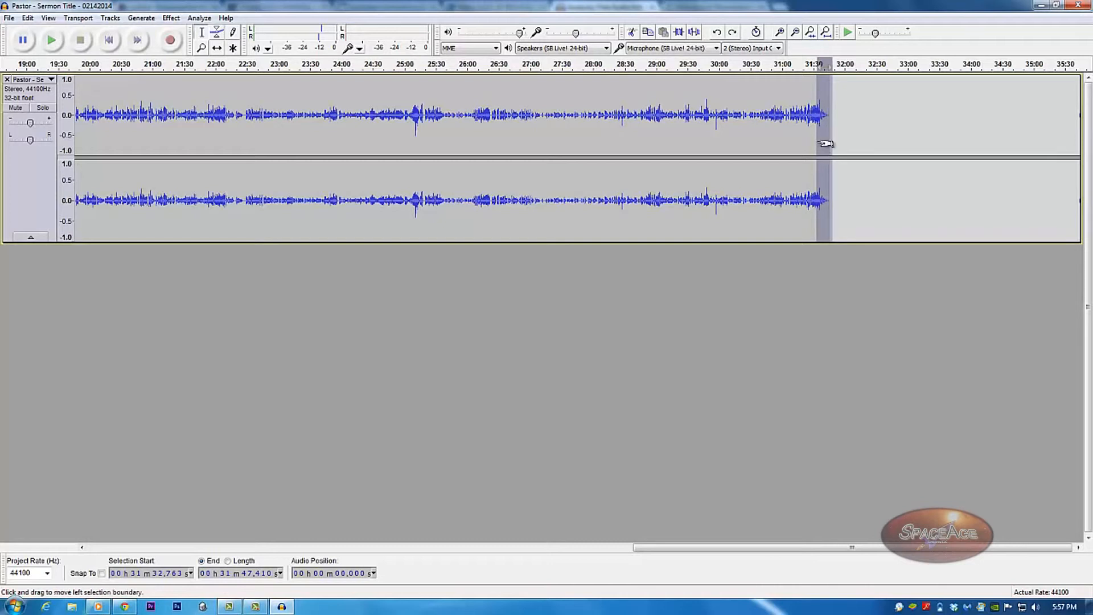
drag(818, 140, 834, 140)
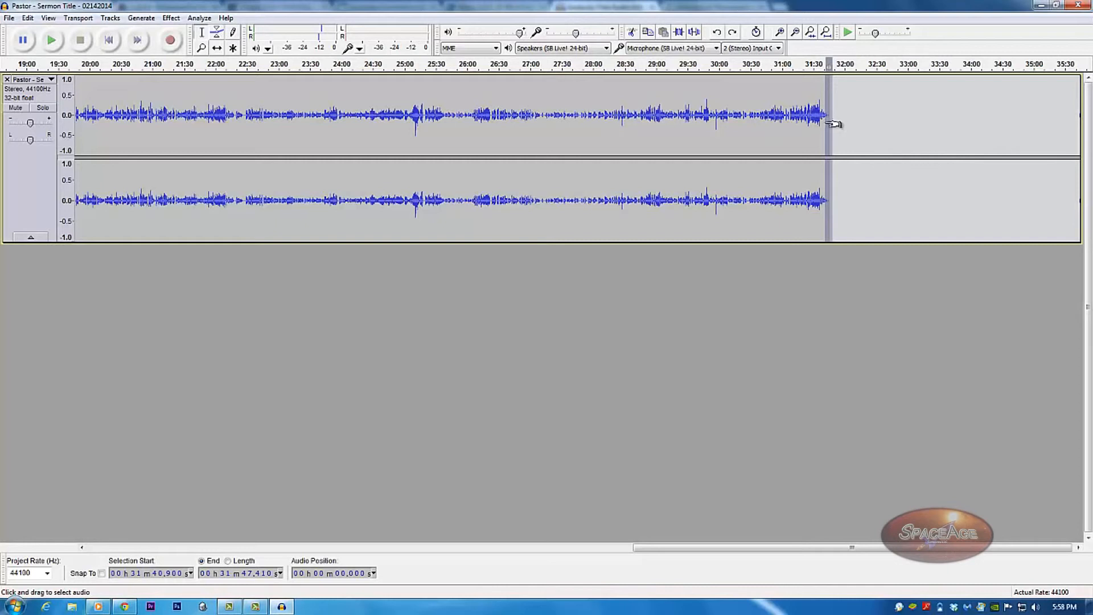
Select empty track space after the audio ends and bring up the File menu.
drag(854, 140, 998, 158)
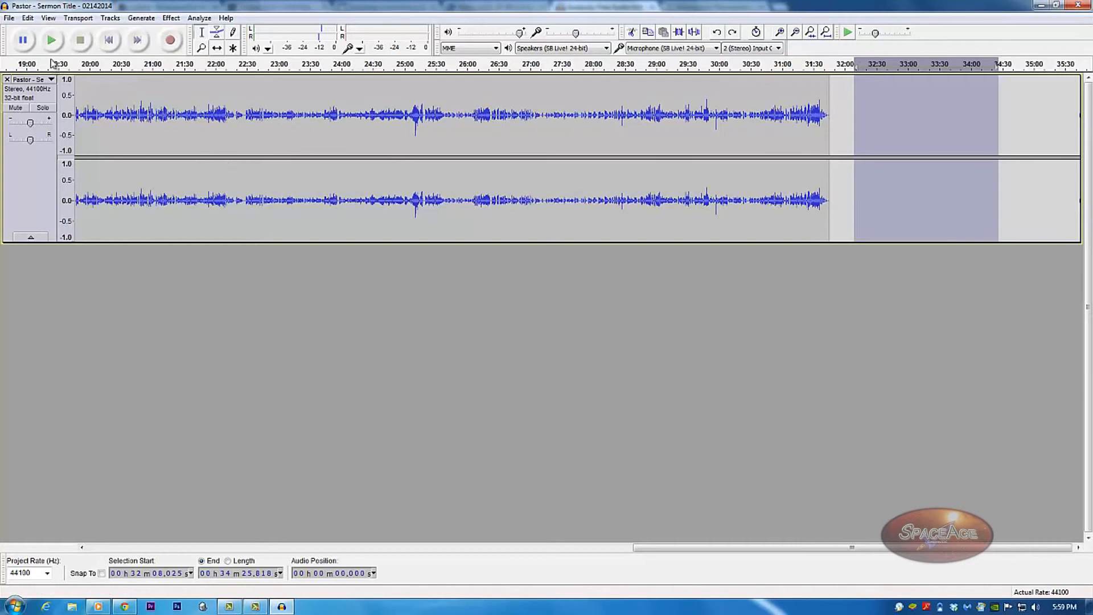
click(10, 19)
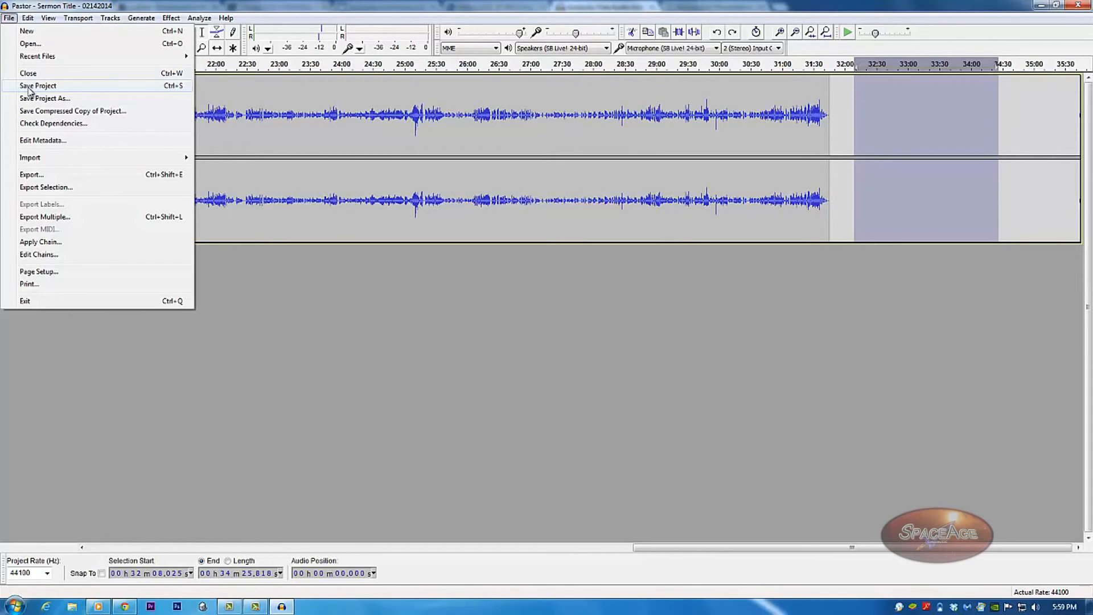
Export as WAV (Microsoft) signed 16 bit PCM, saving as 'Pastor - Sermon Title - 02142014'.
click(49, 169)
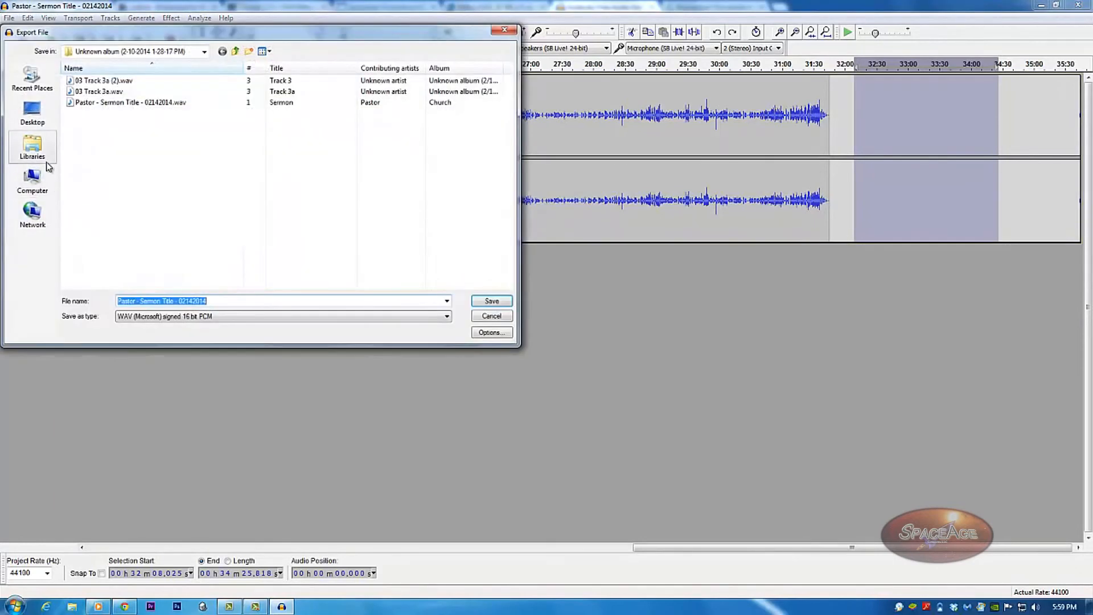
click(447, 318)
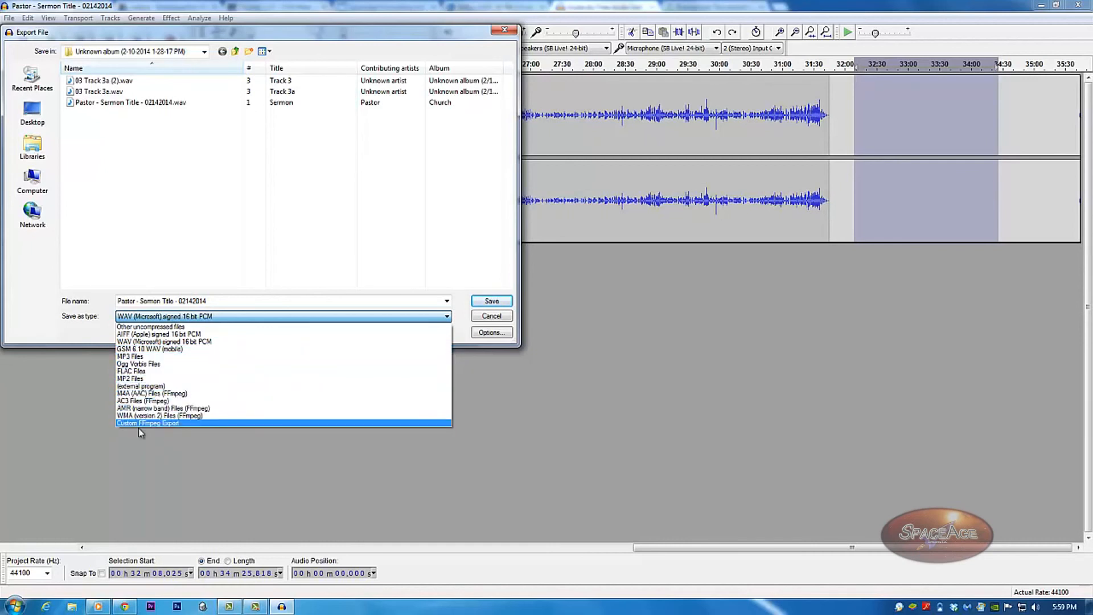
click(155, 343)
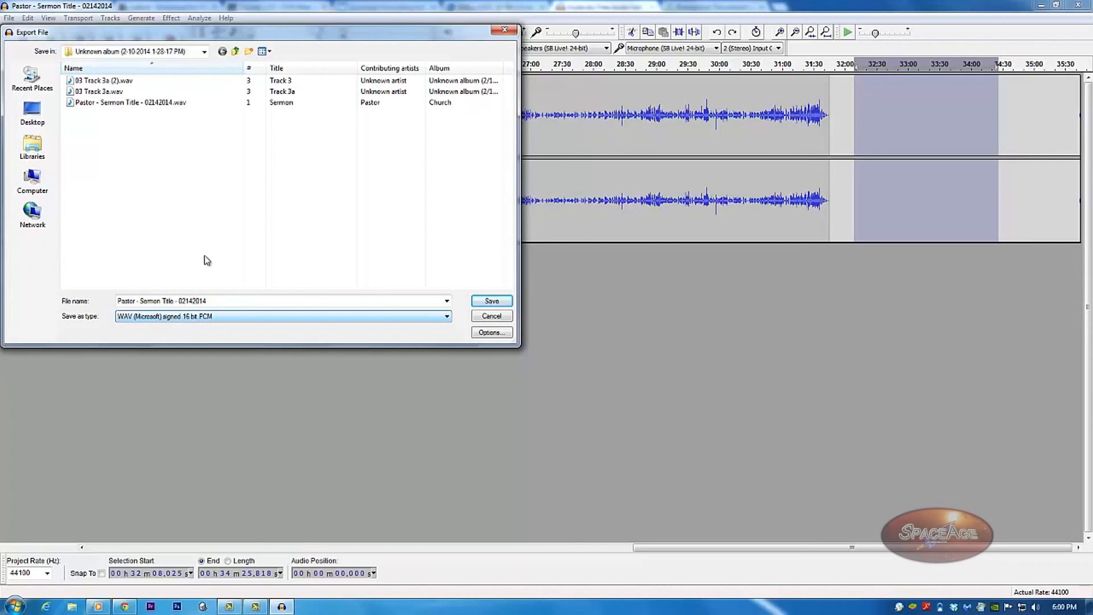
click(505, 31)
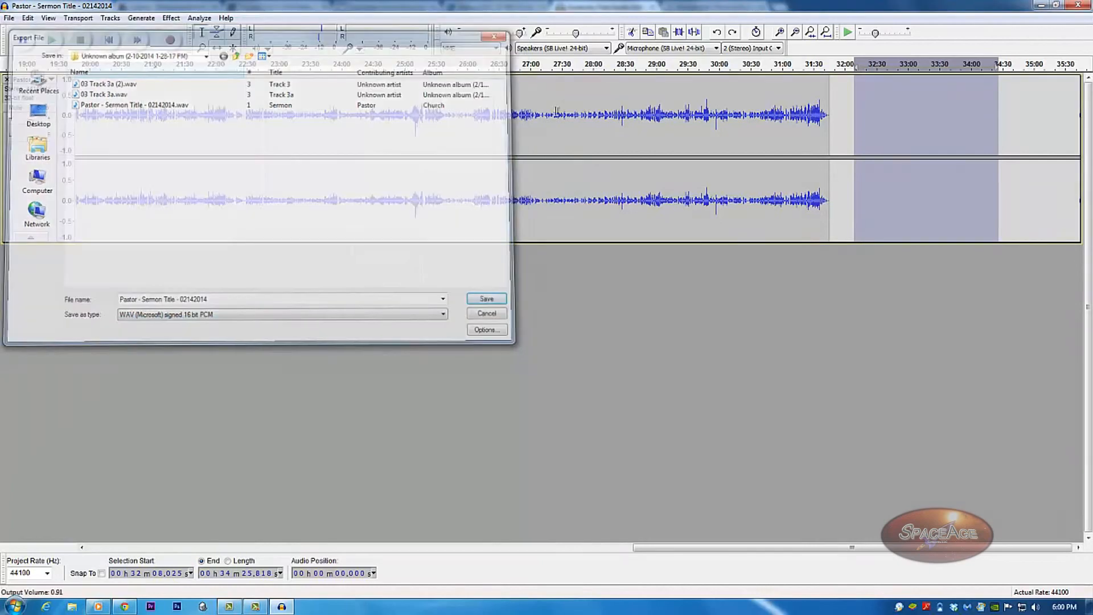